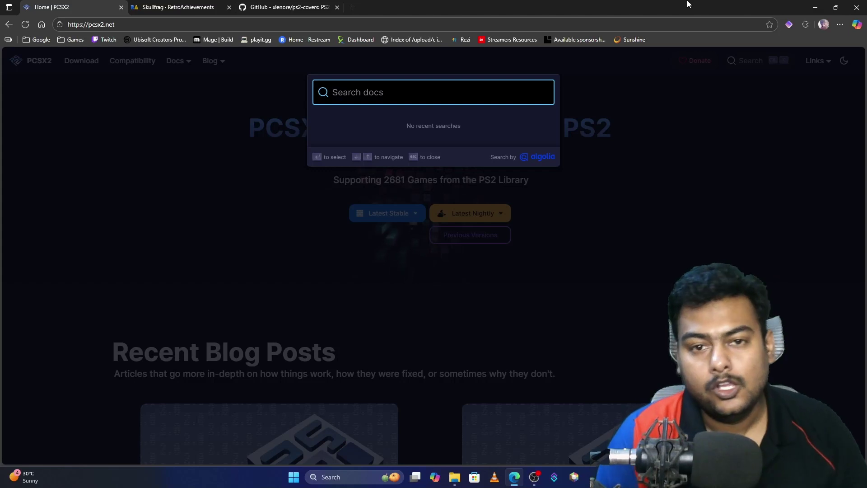
Dismiss the PCSX2 docs search box and switch to the RetroAchievements profile tab
left_click(680, 261)
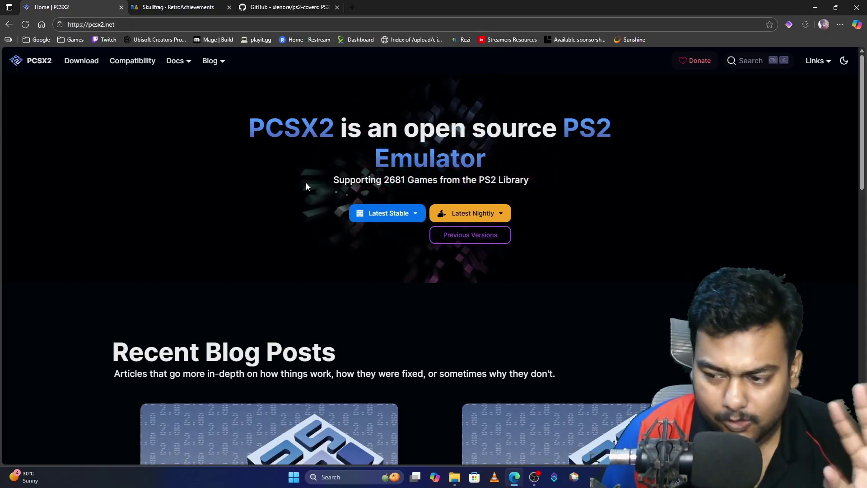
left_click(203, 7)
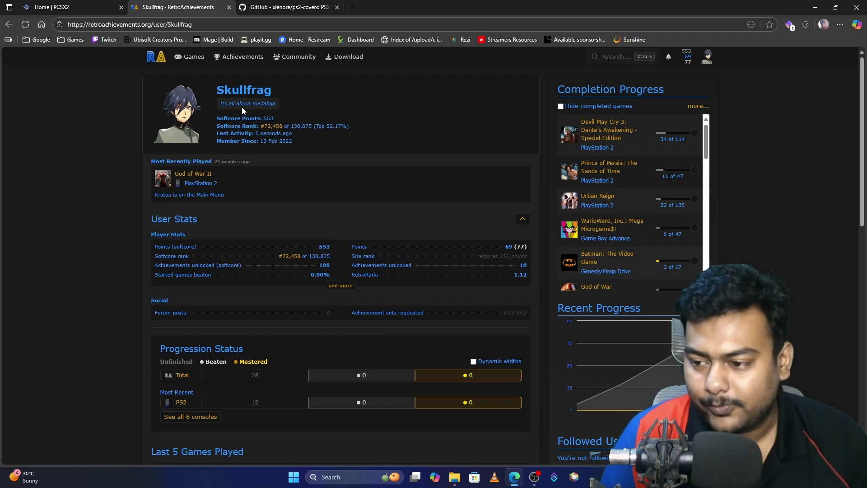
Scroll through the RetroAchievements Completion Progress list, then return to the PCSX2 homepage tab
scroll(644, 163, "down", 1)
scroll(632, 176, "down", 2)
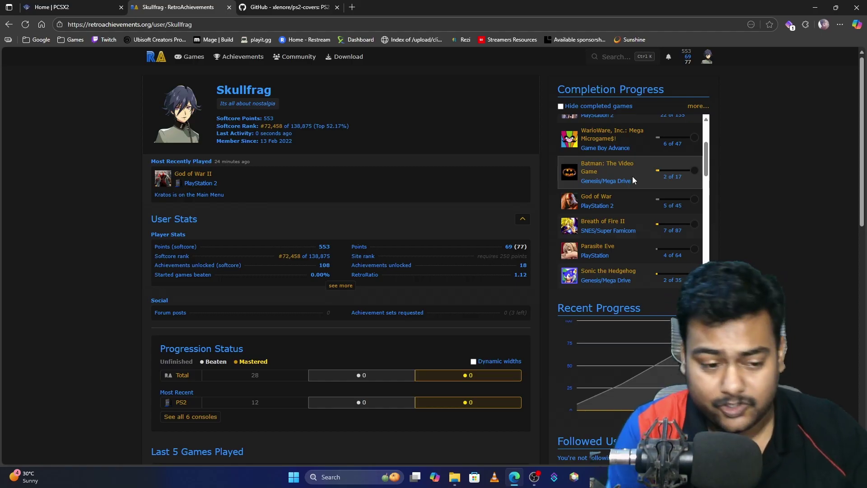
mouse_move(643, 180)
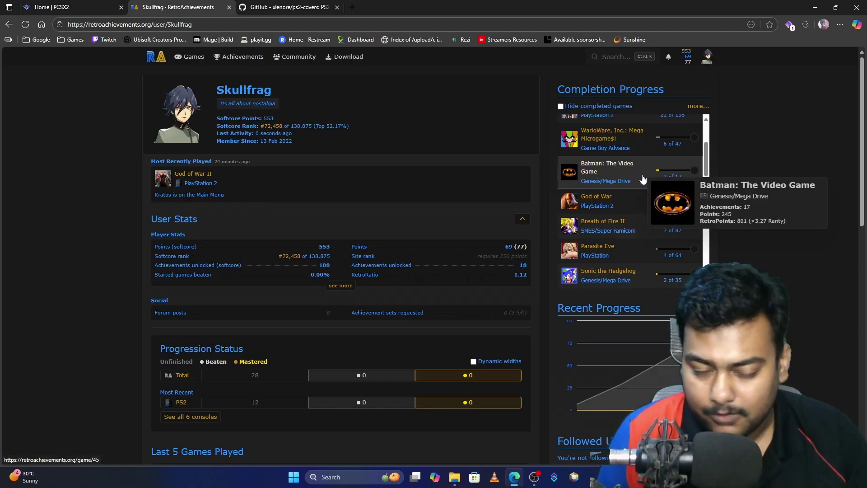
scroll(628, 167, "up", 2)
scroll(628, 163, "down", 4)
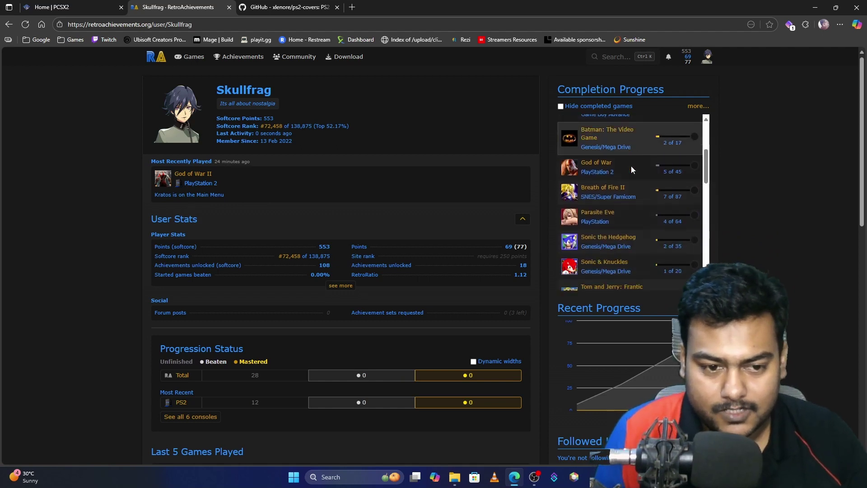
scroll(630, 168, "up", 2)
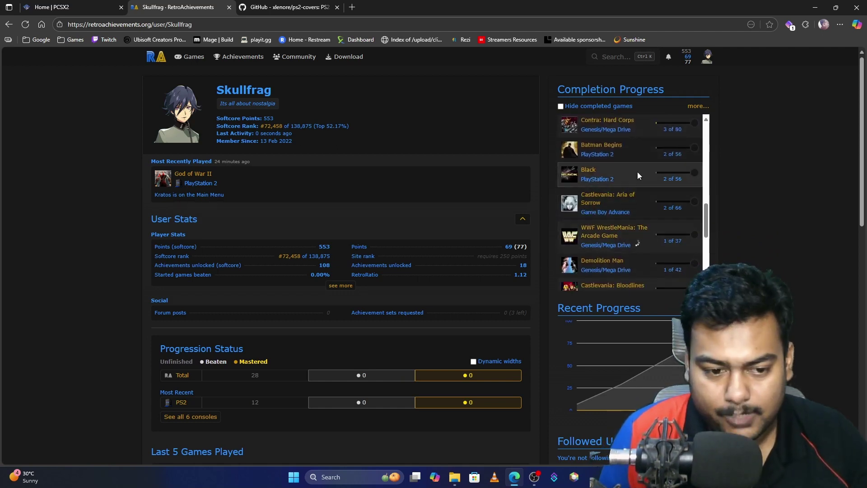
scroll(638, 172, "down", 3)
scroll(644, 220, "up", 3)
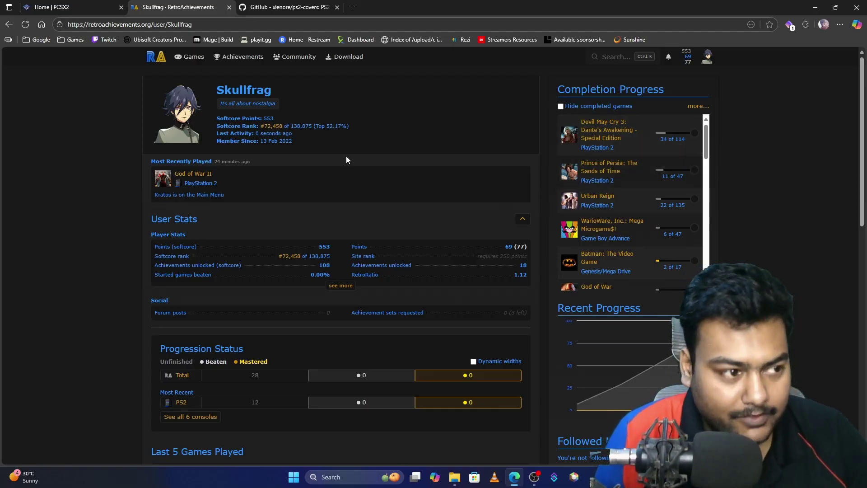
left_click(41, 5)
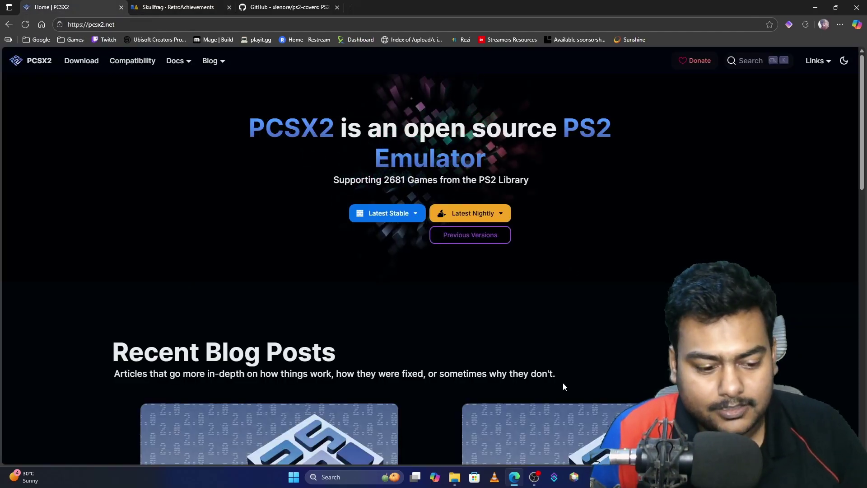
Extract PCSX2.7z with 7-Zip into a PCSX2 folder in D:\Emulation
mouse_move(453, 481)
left_click(453, 429)
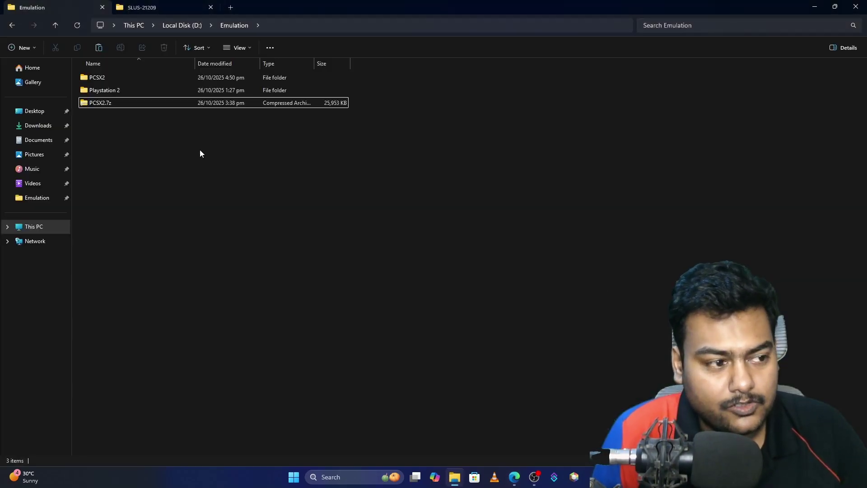
left_click(125, 104)
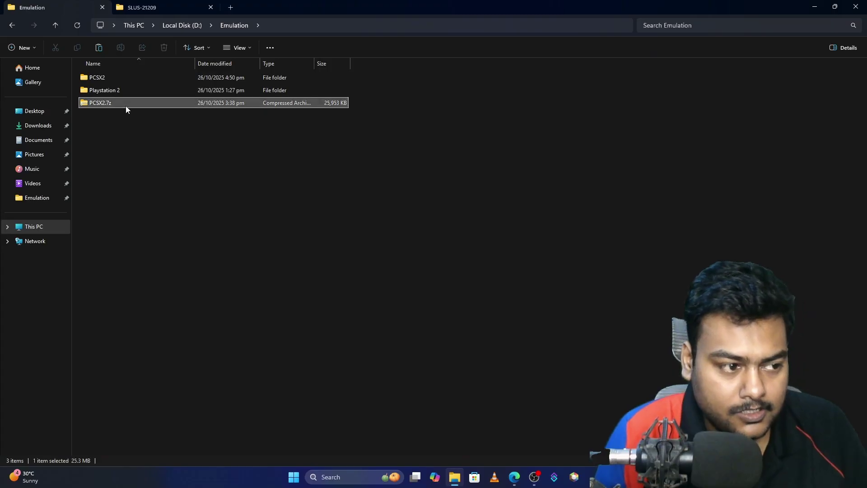
right_click(137, 102)
left_click(231, 314)
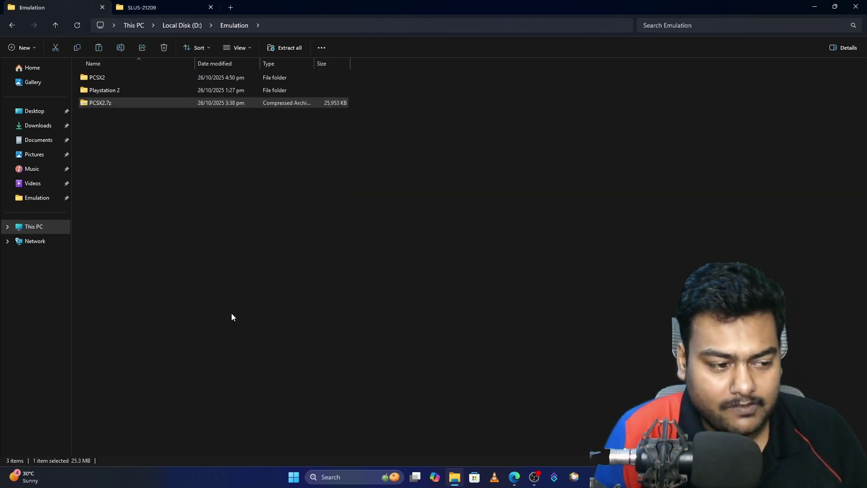
mouse_move(192, 167)
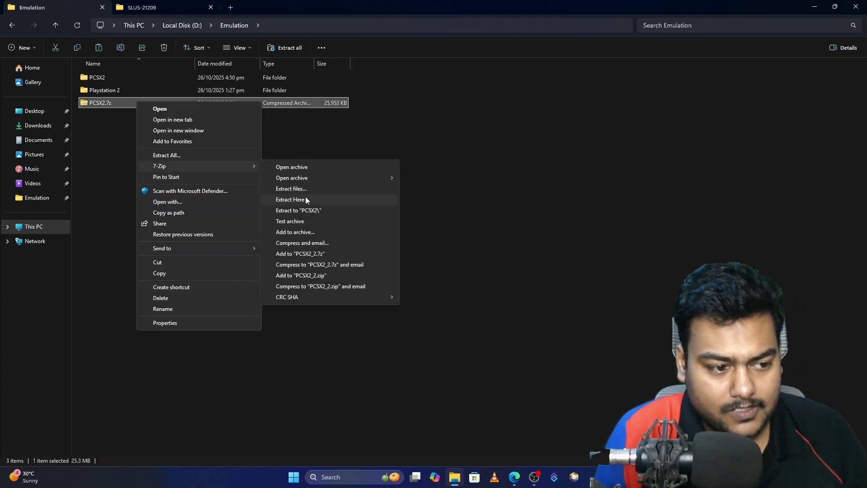
left_click(308, 212)
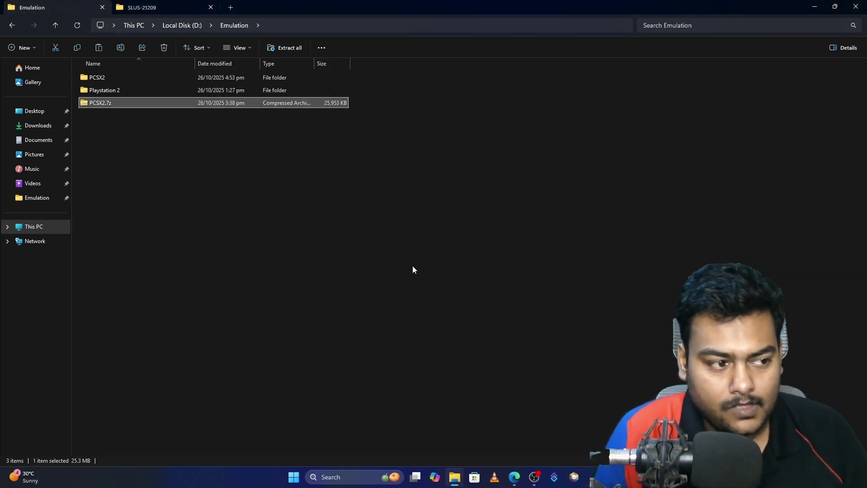
Permanently delete the PCSX2.7z archive and open the extracted PCSX2 folder
left_click(151, 105)
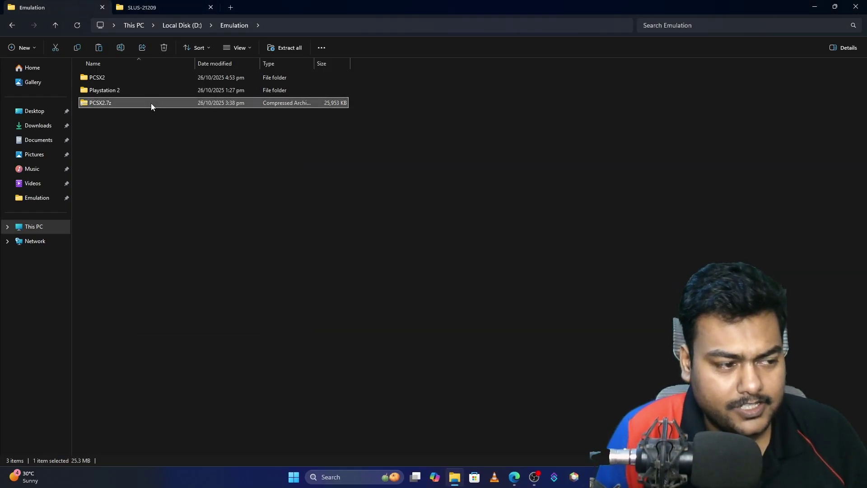
key("shift+Delete")
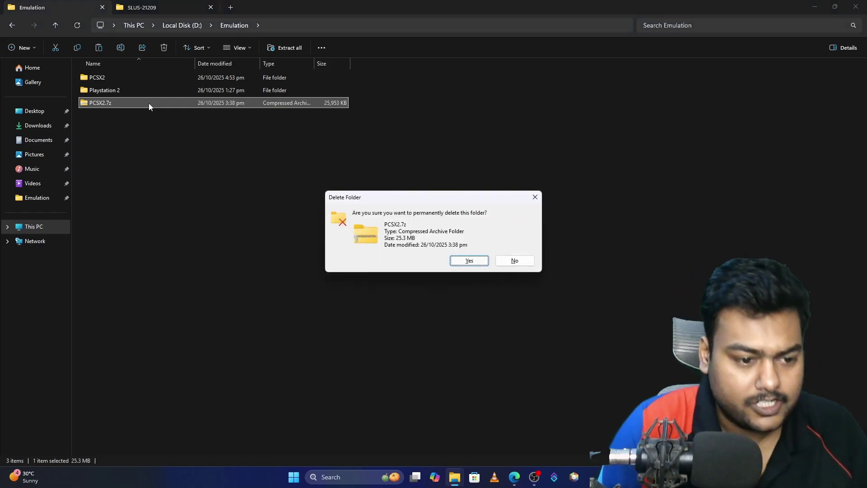
key("Return")
double_click(136, 75)
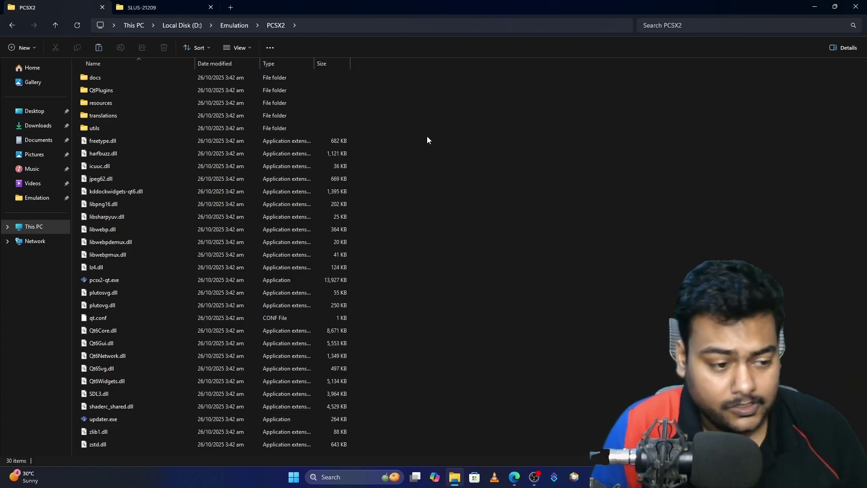
Create an empty text document named portable.txt in the PCSX2 folder
right_click(427, 136)
mouse_move(467, 235)
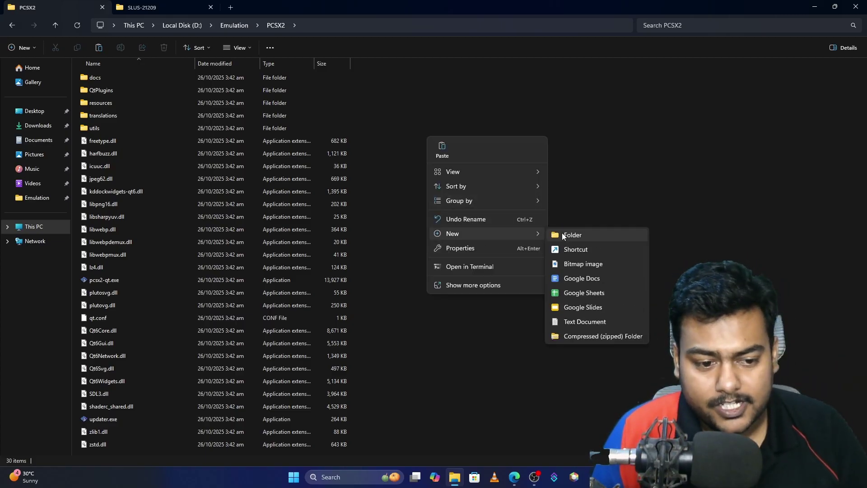
left_click(584, 320)
type("porta")
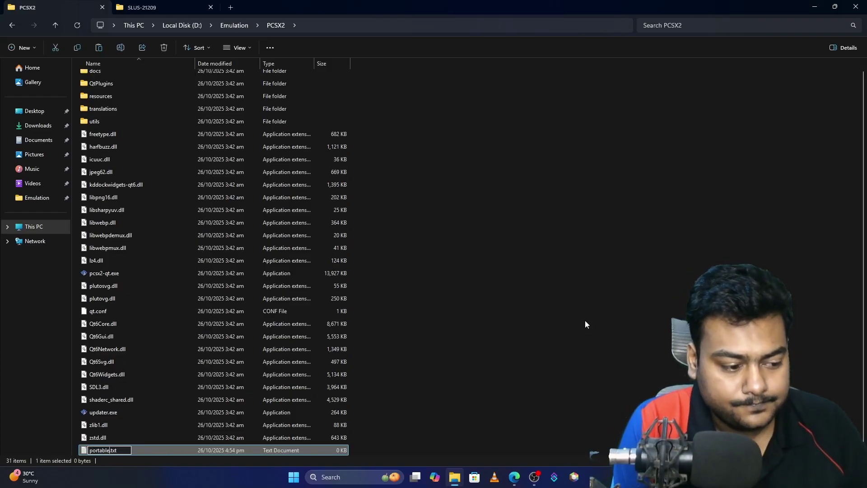
type("ble")
key("Return")
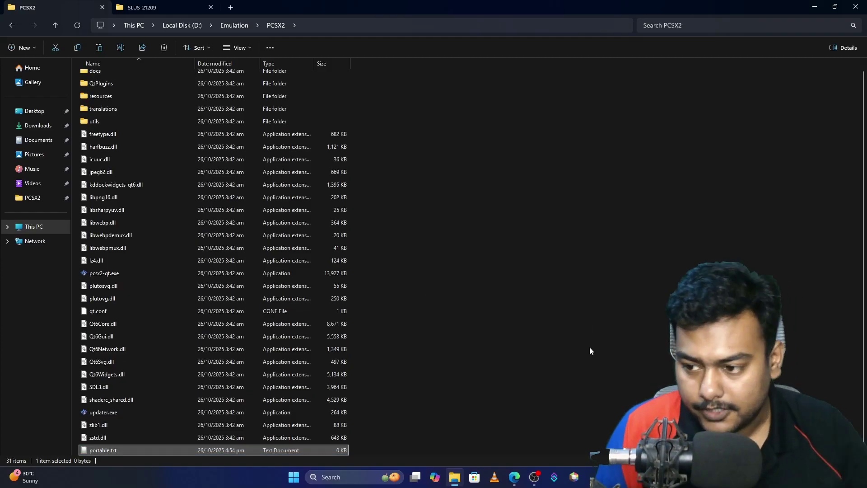
Add a new folder named games and refresh the file list
key("ctrl+shift+n")
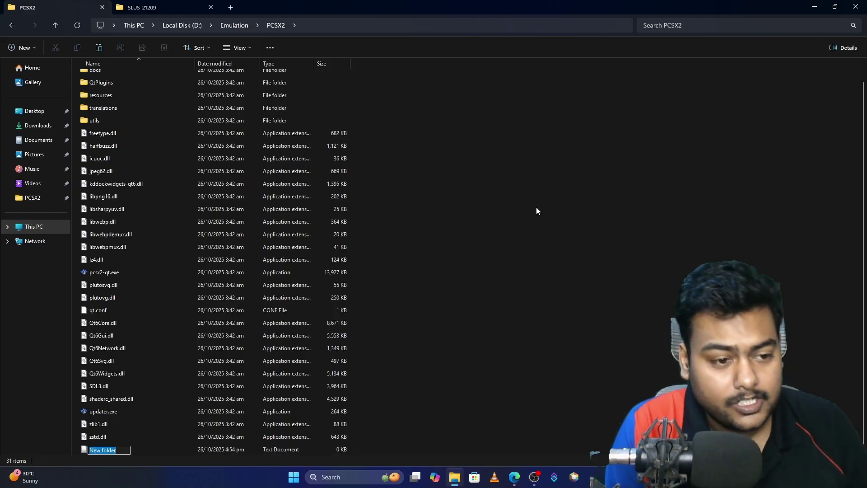
type("games")
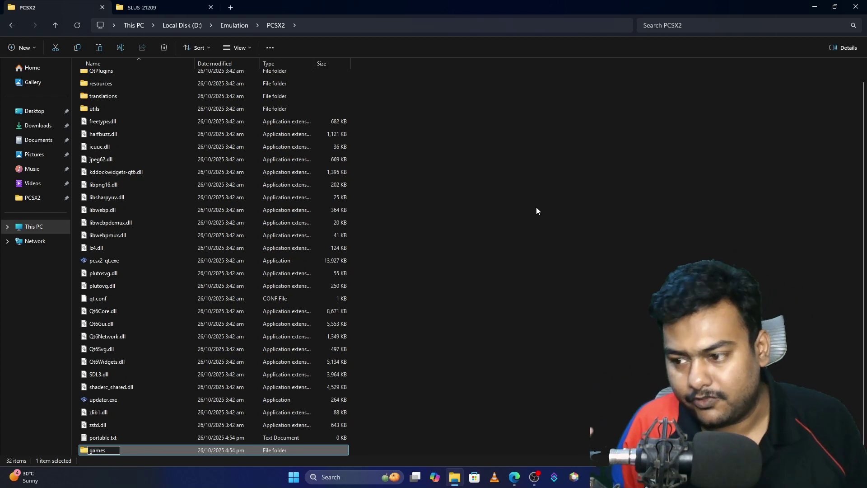
key("Return")
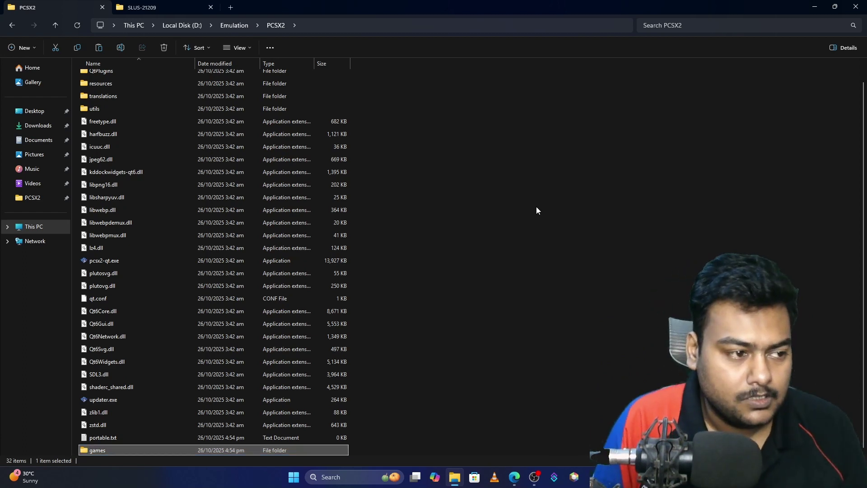
key("F5")
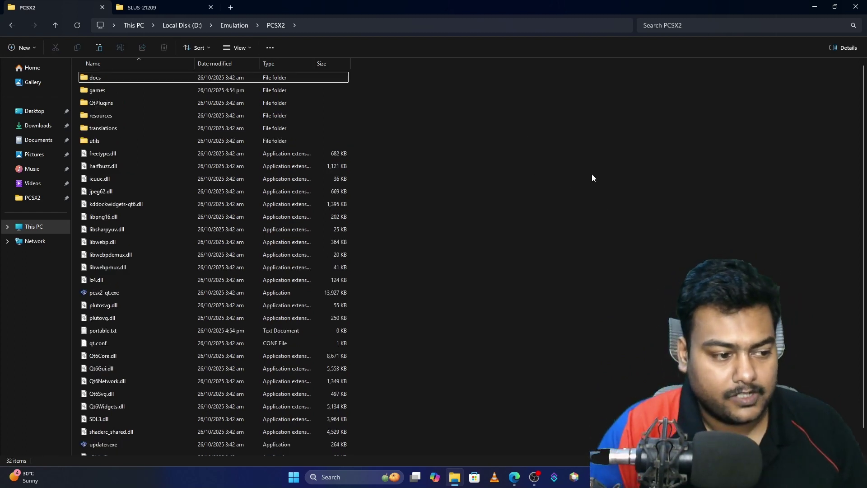
Launch pcsx2-qt.exe and advance the setup wizard past the Welcome page to BIOS Image
left_click(165, 293)
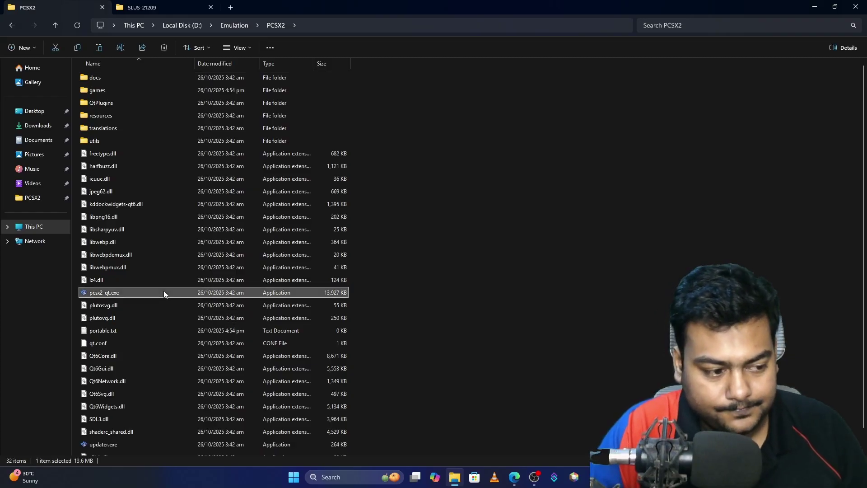
double_click(163, 292)
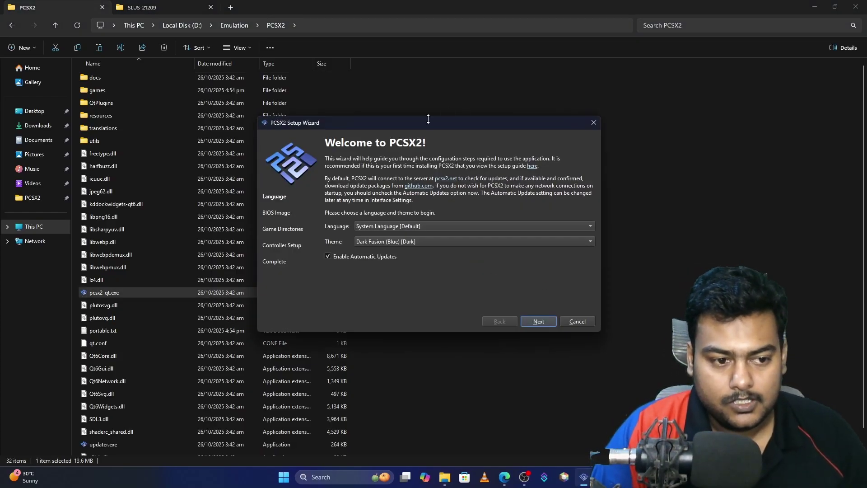
left_click_drag(414, 123, 544, 104)
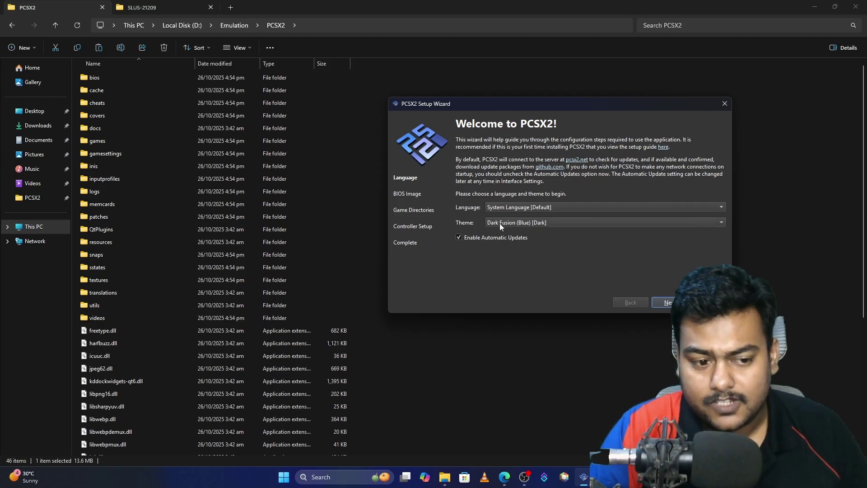
left_click(669, 302)
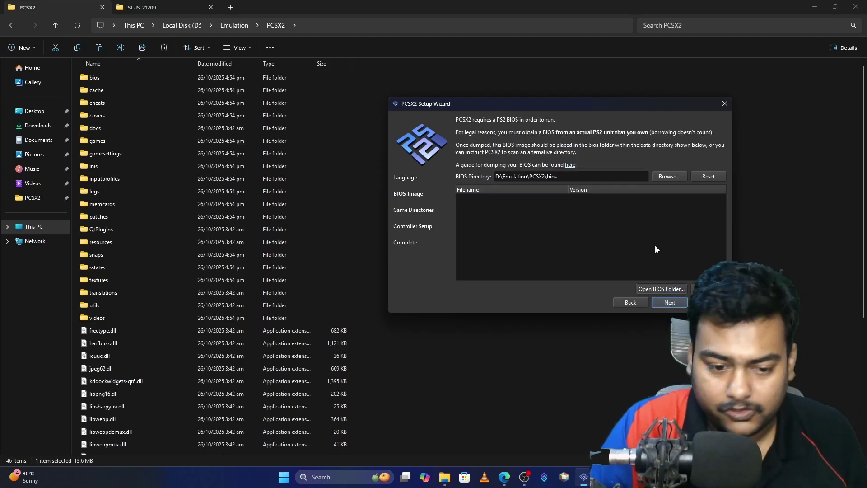
Return to File Explorer and reload the PCSX2 folder to show its new data subfolders
left_click(408, 188)
key("alt+Left")
key("alt+Right")
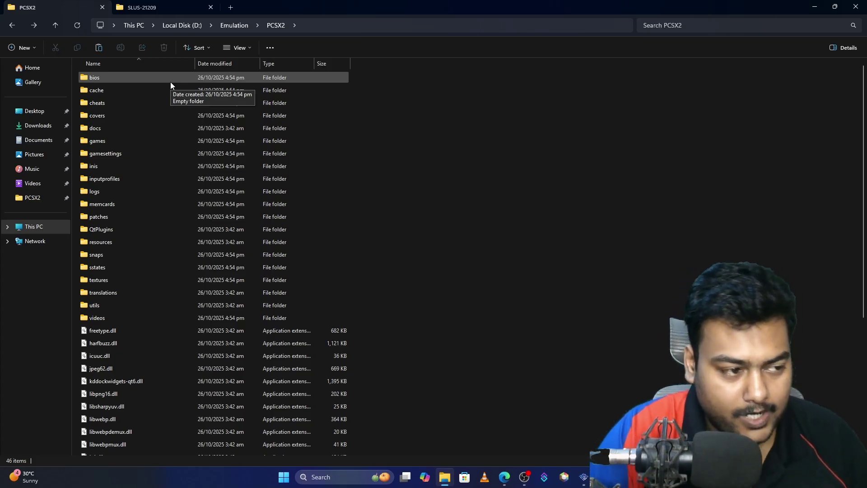
Open the bios folder and paste in ps2-0110a-20000727.bin
double_click(169, 83)
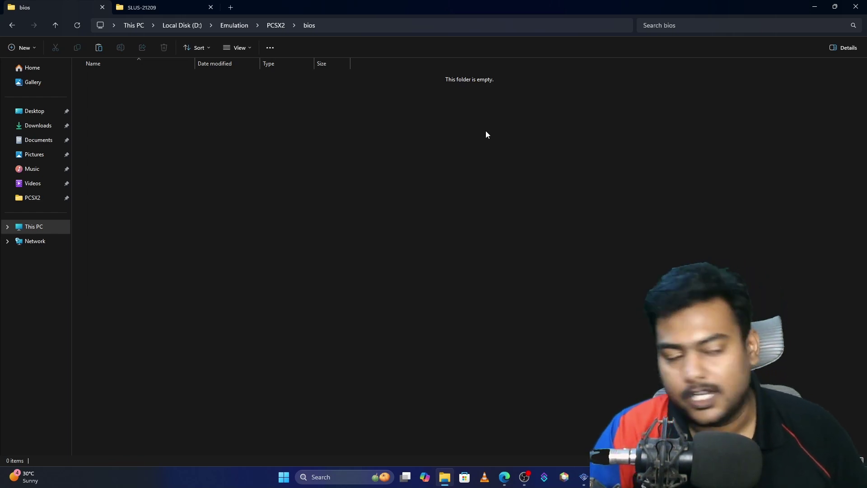
key("ctrl+v")
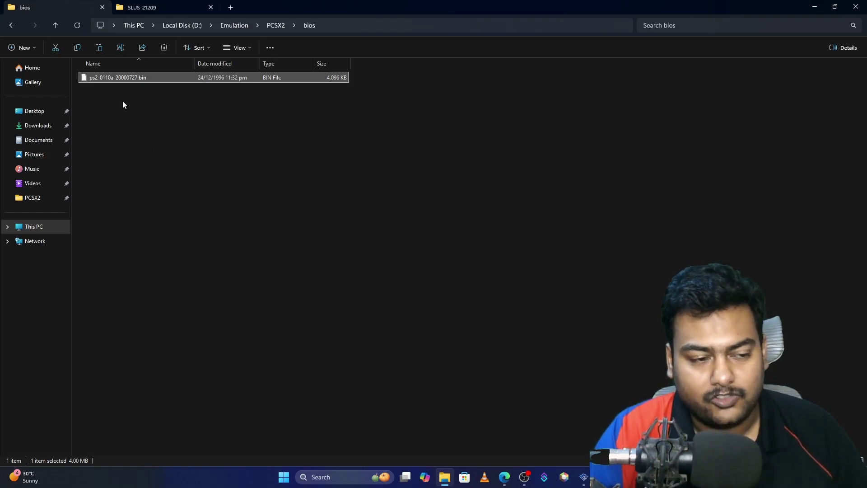
left_click(172, 144)
Refresh the wizard's BIOS list, pick USA v01.10 (ps2-0110a-20000727.bin), and continue
left_click(584, 477)
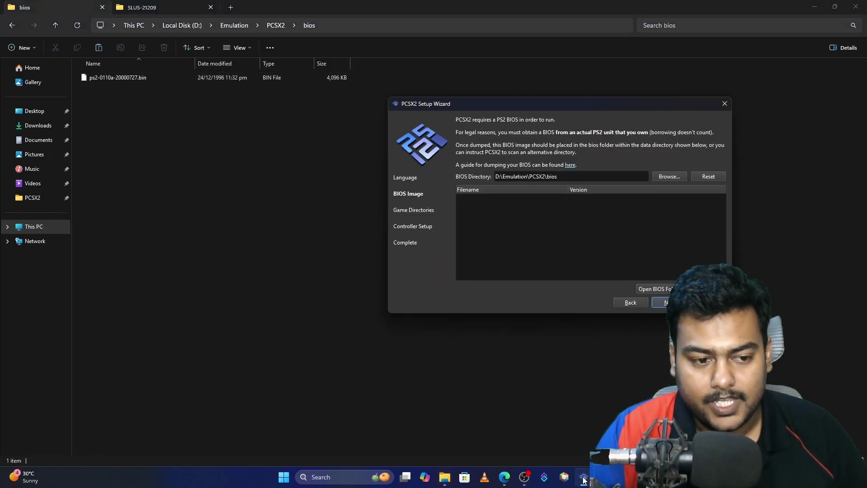
left_click_drag(565, 105, 419, 113)
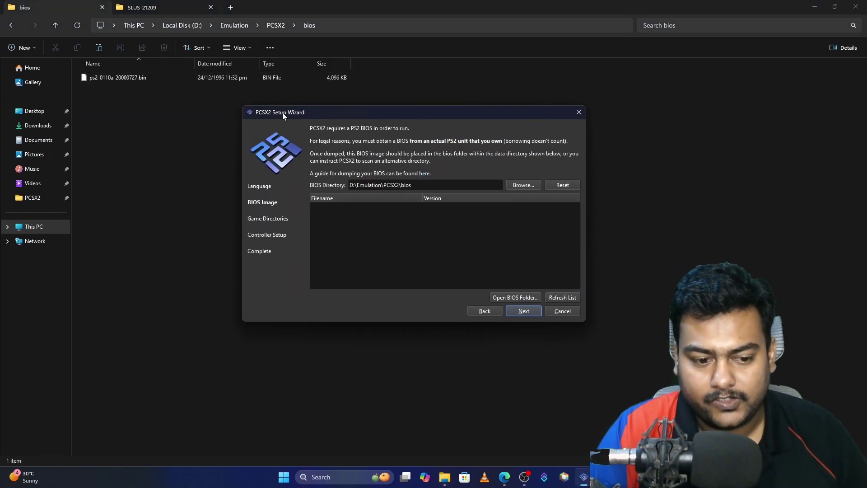
left_click(559, 297)
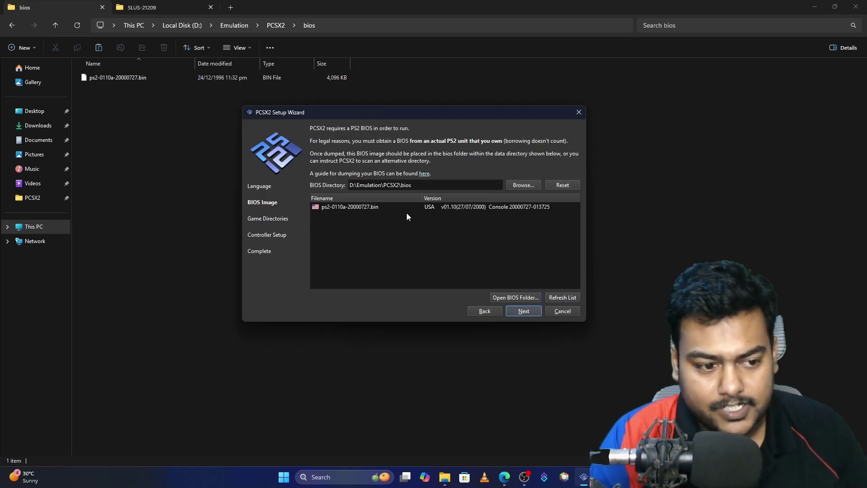
left_click(341, 207)
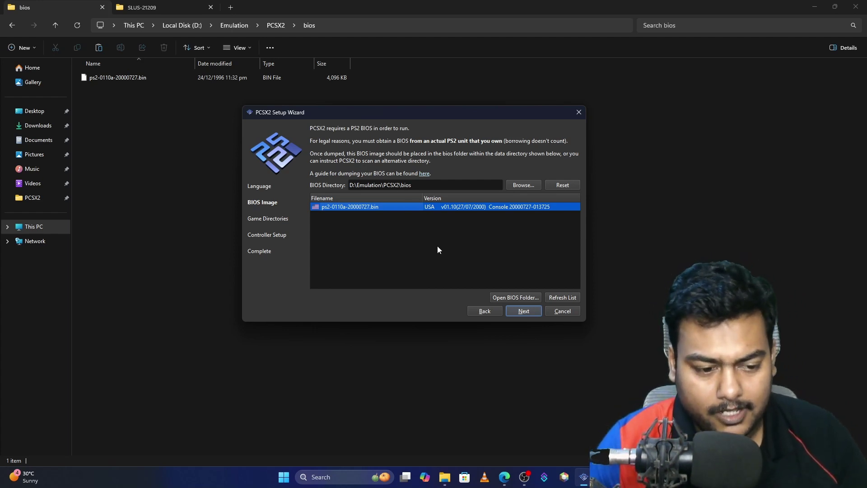
left_click(523, 311)
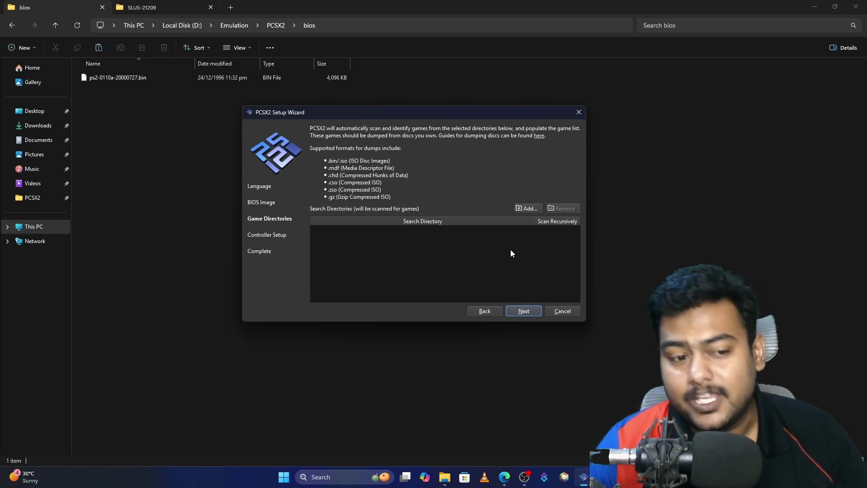
Add D:\Emulation\Playstation 2\games as a game directory, scanned recursively
left_click(528, 209)
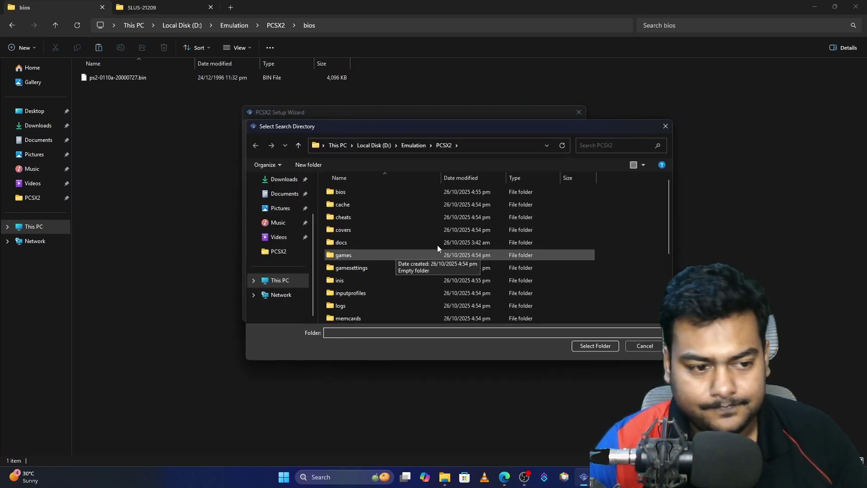
left_click(412, 145)
double_click(370, 204)
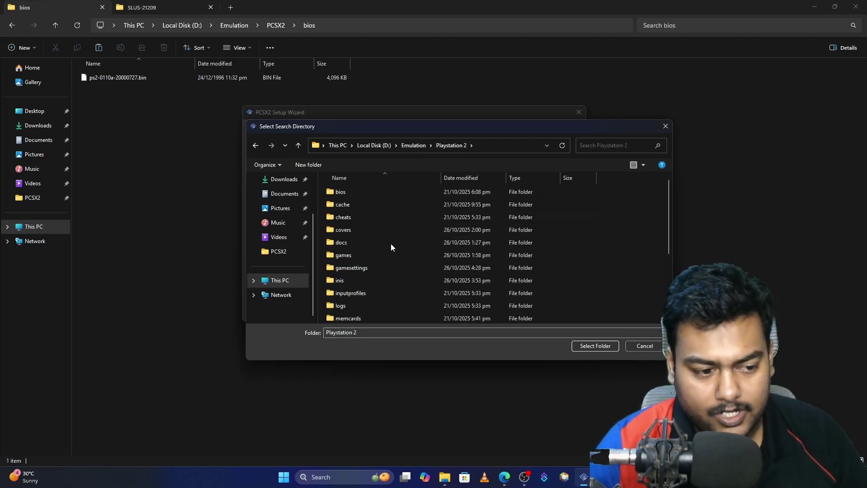
double_click(388, 256)
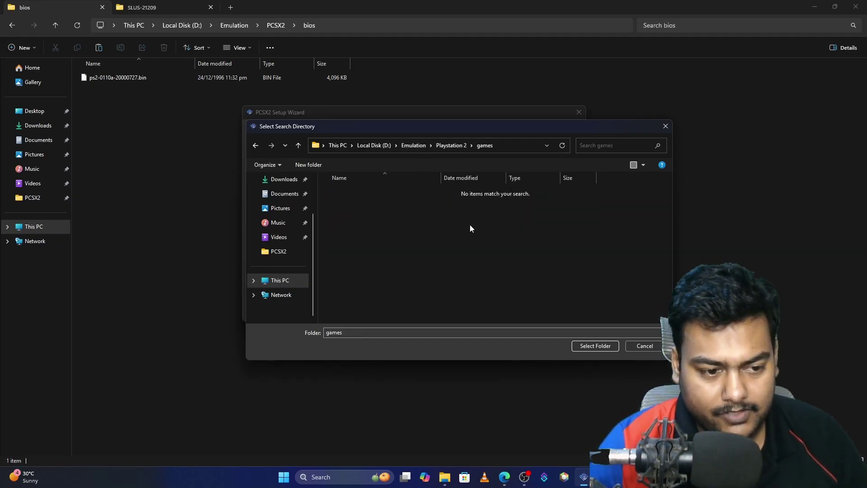
left_click(581, 344)
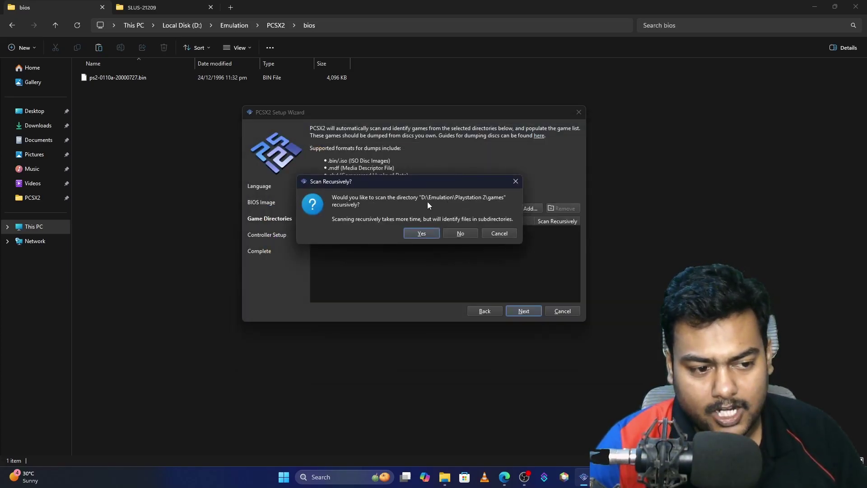
left_click(421, 234)
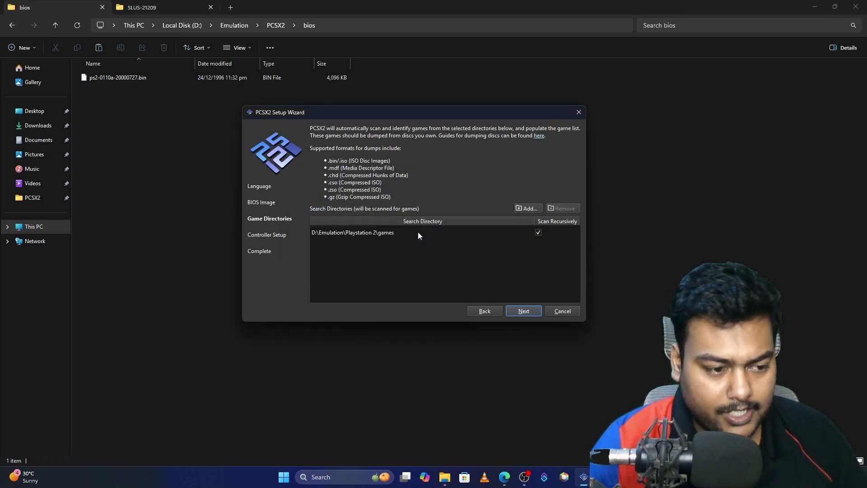
Map controller port 1 to the SDL-0 DualSense, keep port 2 Not Connected, and continue
left_click(524, 311)
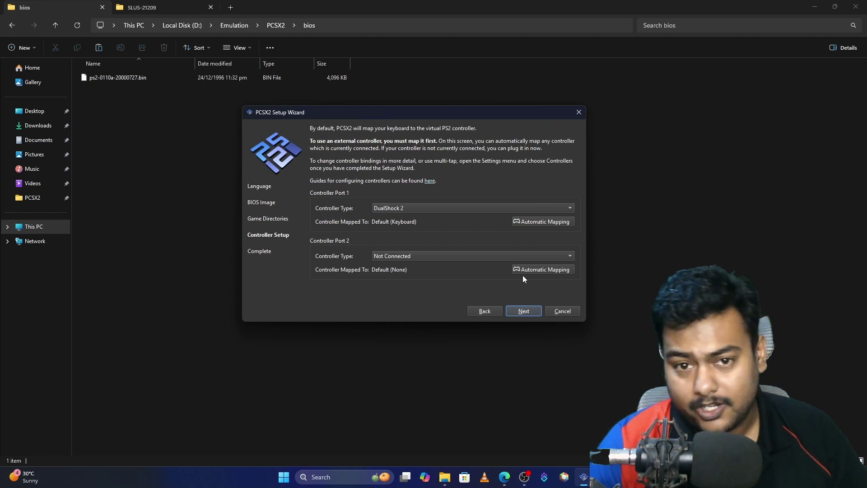
left_click(545, 224)
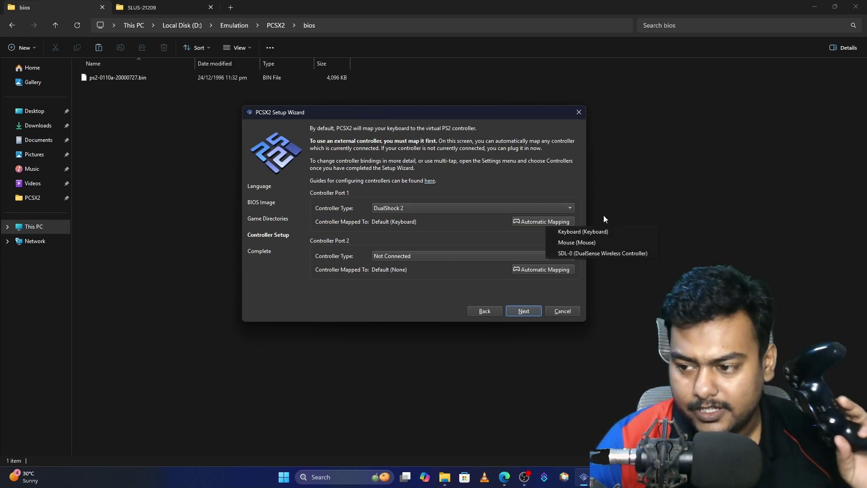
left_click(595, 253)
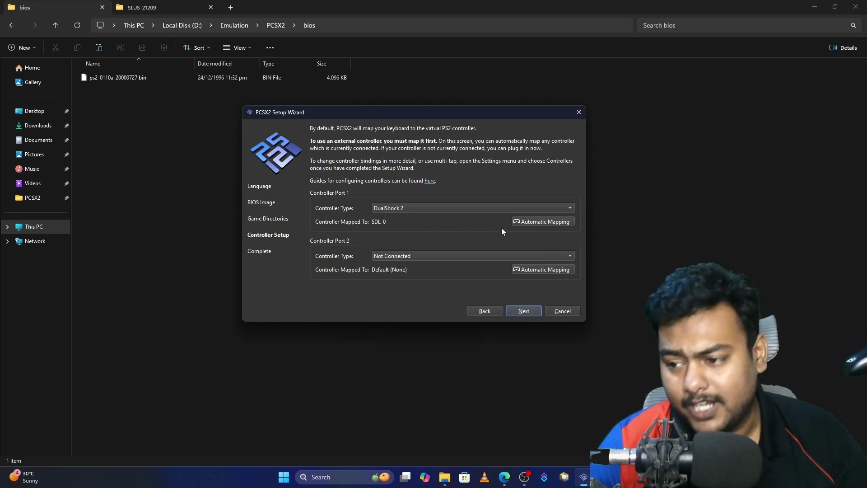
left_click(543, 222)
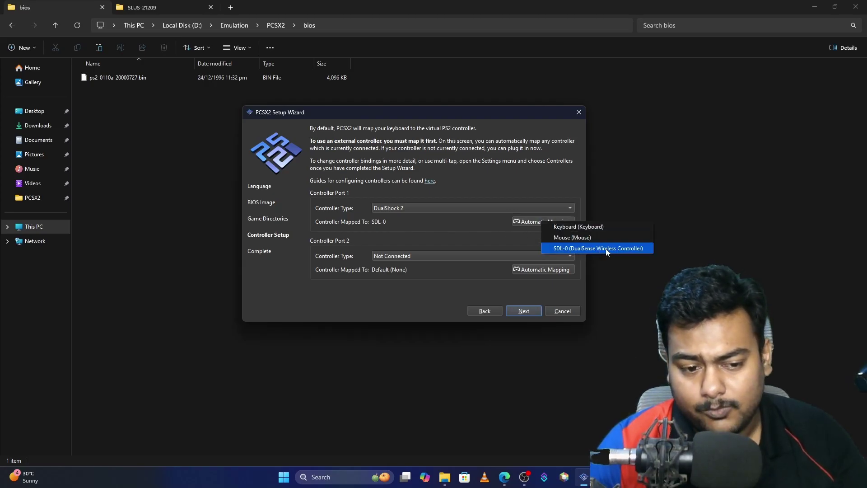
left_click(601, 248)
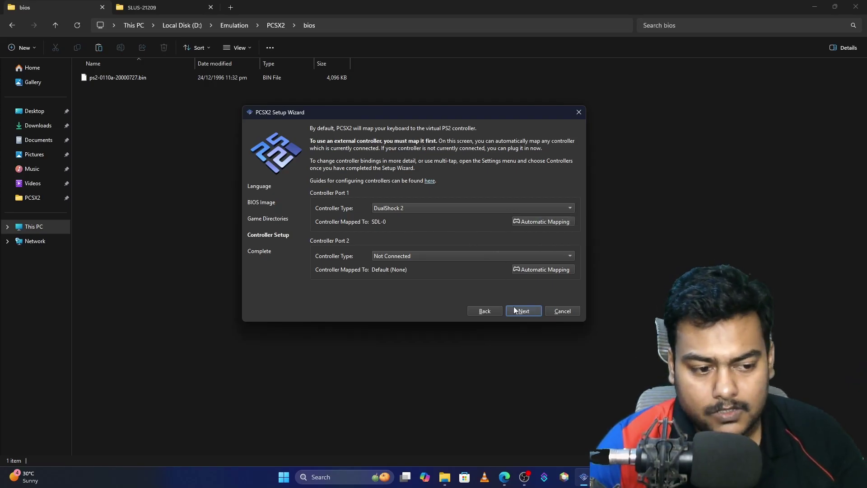
left_click(418, 255)
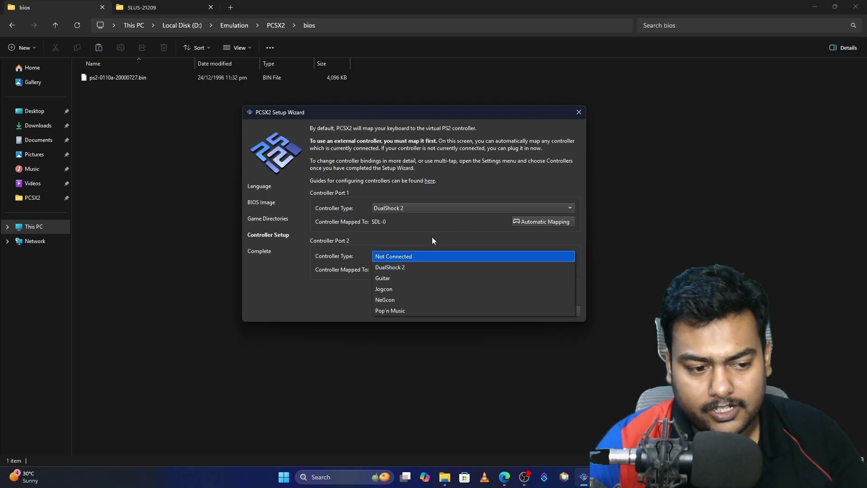
left_click(397, 256)
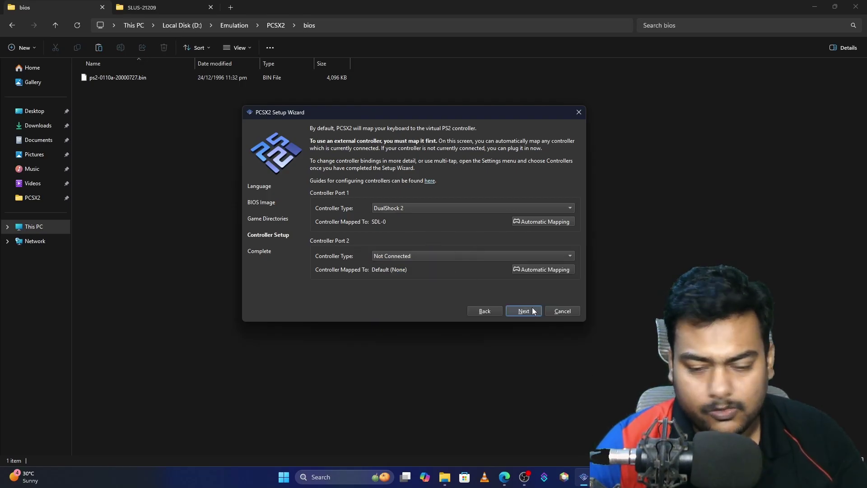
left_click(527, 311)
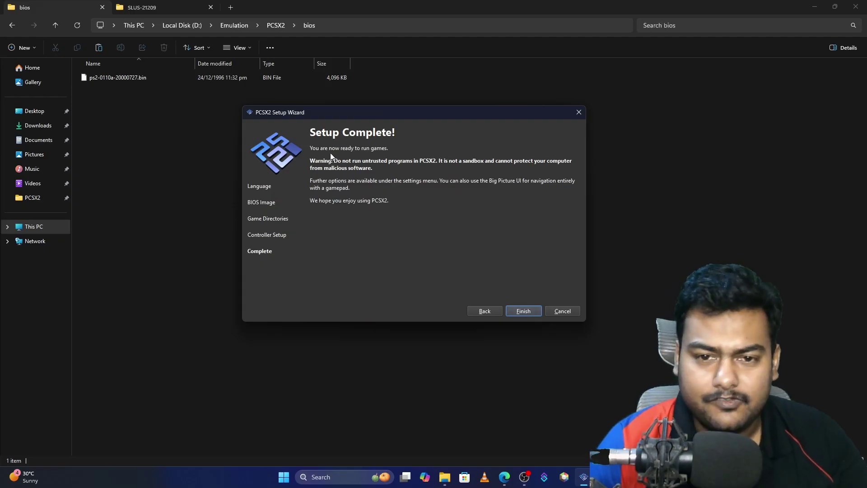
Finish the setup wizard and check Enable Achievements in the Achievements settings
left_click(523, 311)
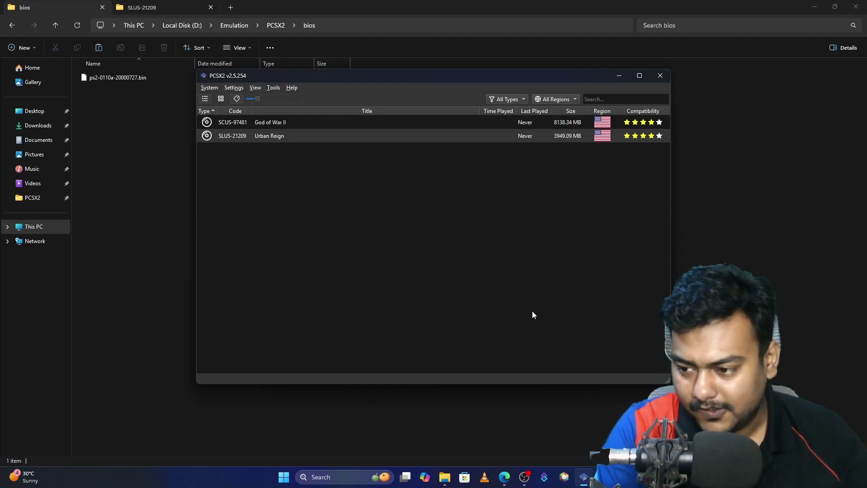
left_click(233, 88)
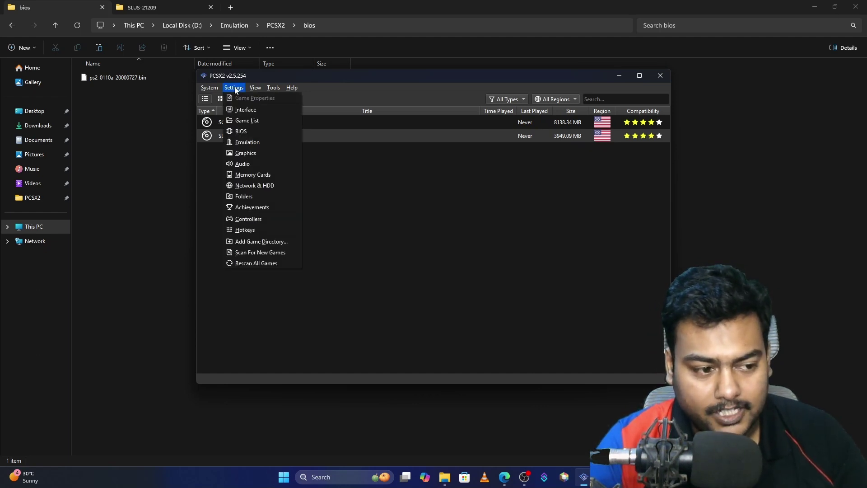
left_click(282, 209)
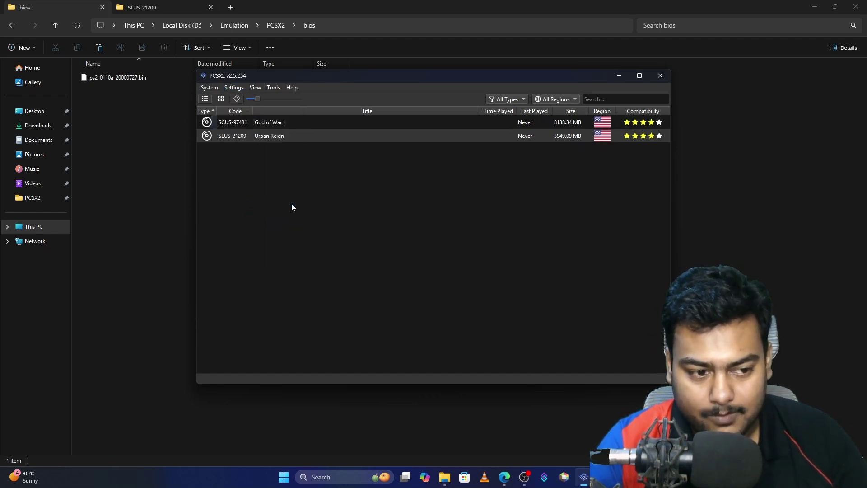
left_click_drag(421, 45, 452, 48)
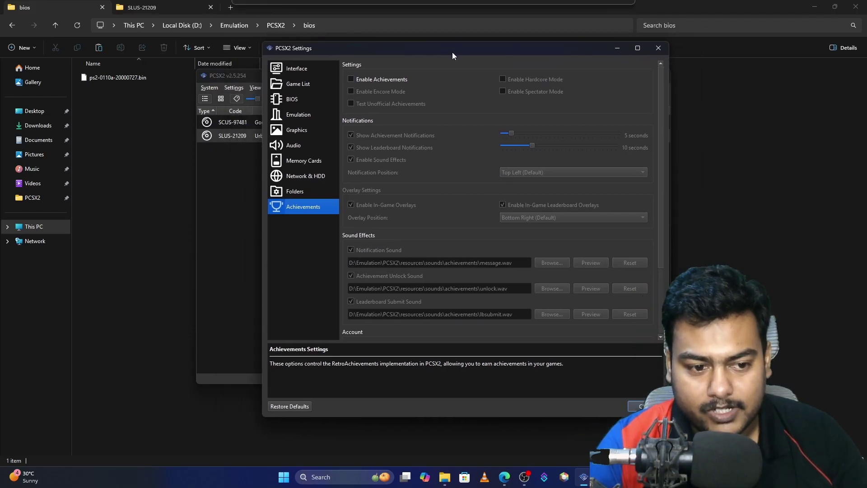
left_click(359, 80)
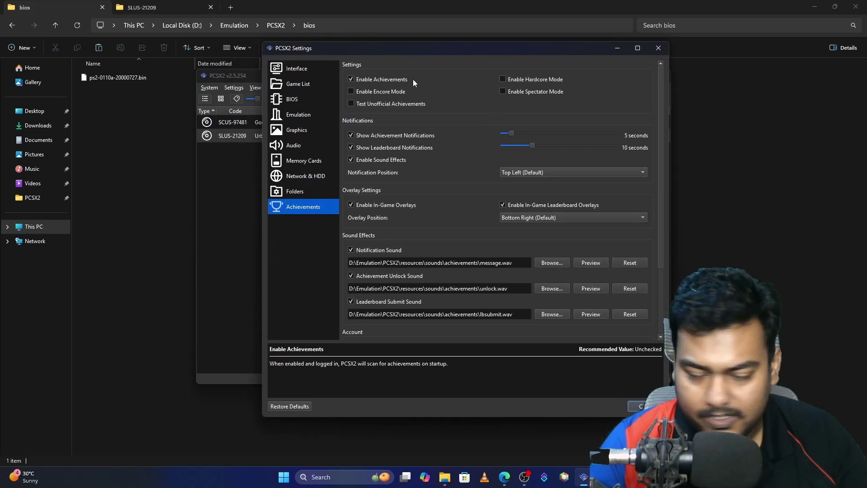
scroll(436, 180, "down", 3)
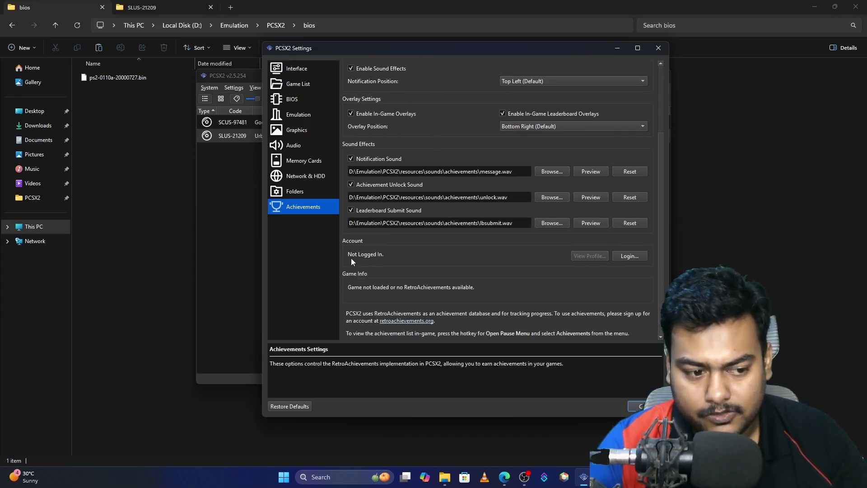
Log in to RetroAchievements with the account username and password, decline Hardcore Mode, and close Settings
left_click(630, 256)
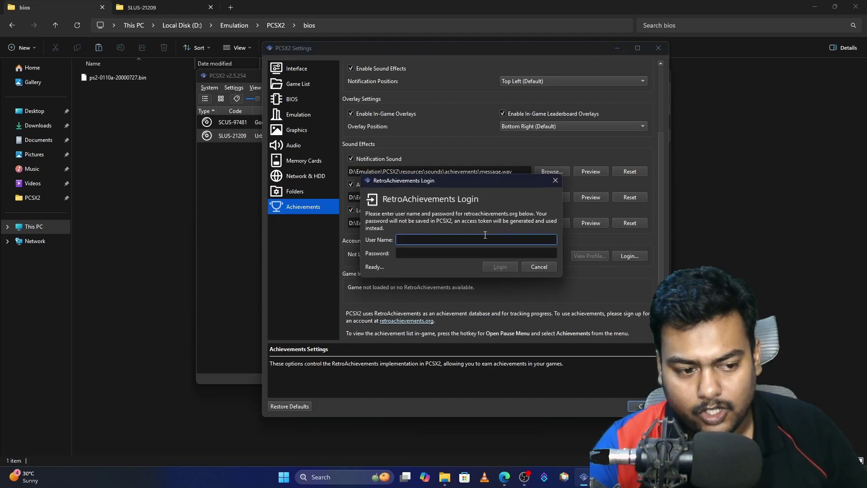
type("Skullfrag")
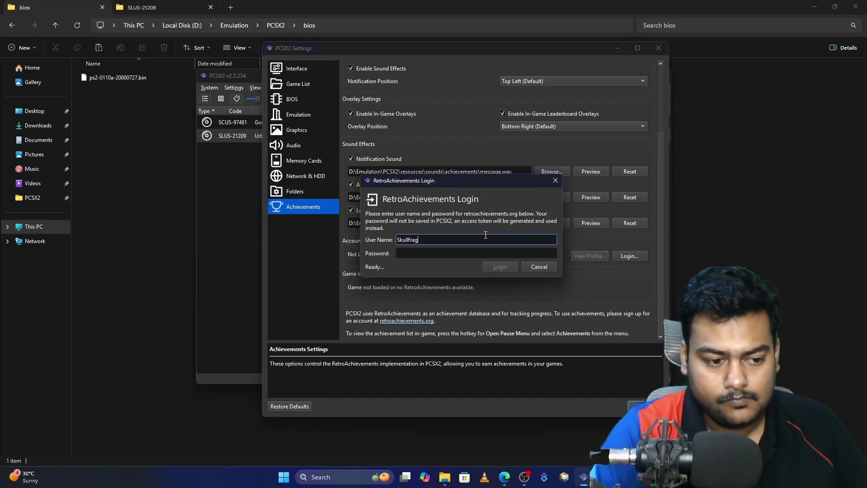
left_click(436, 253)
type("••")
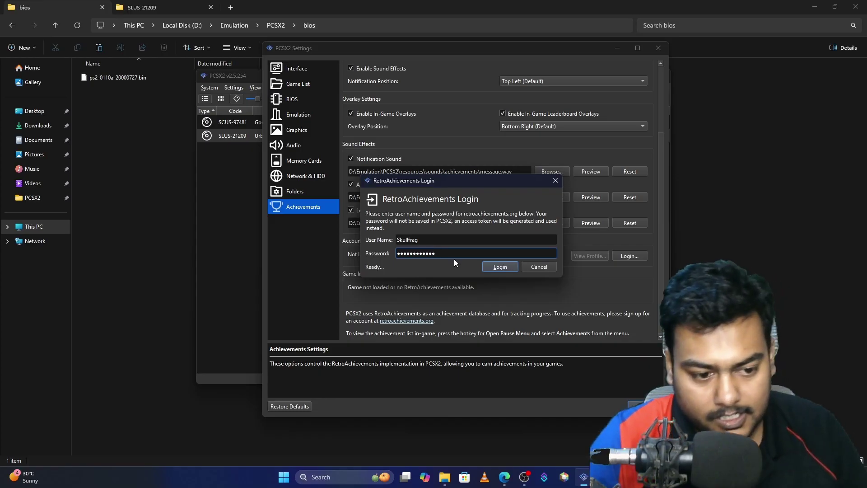
left_click(500, 266)
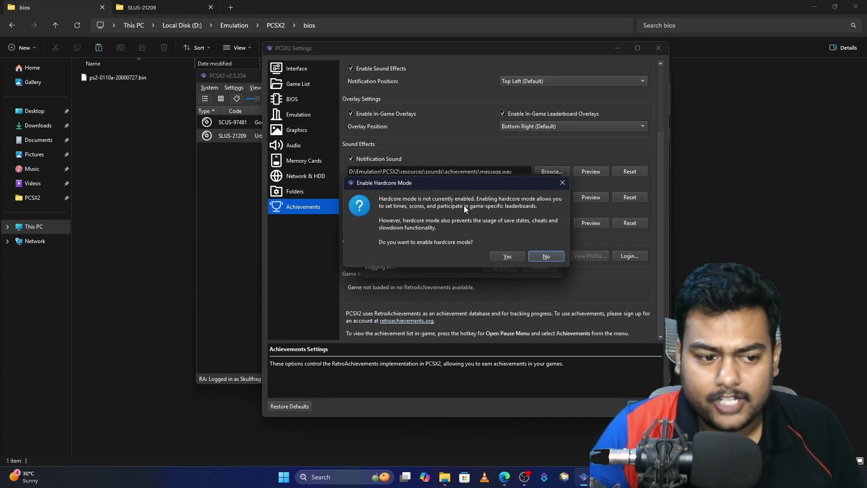
left_click(550, 256)
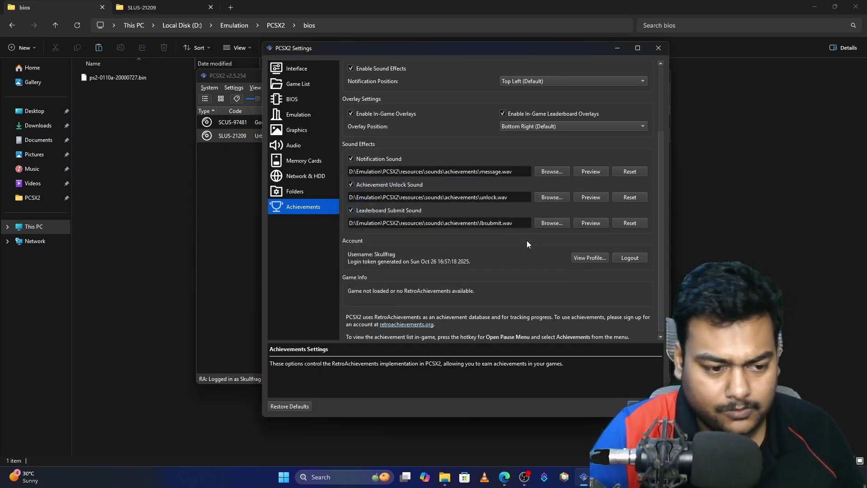
scroll(530, 278, "up", 5)
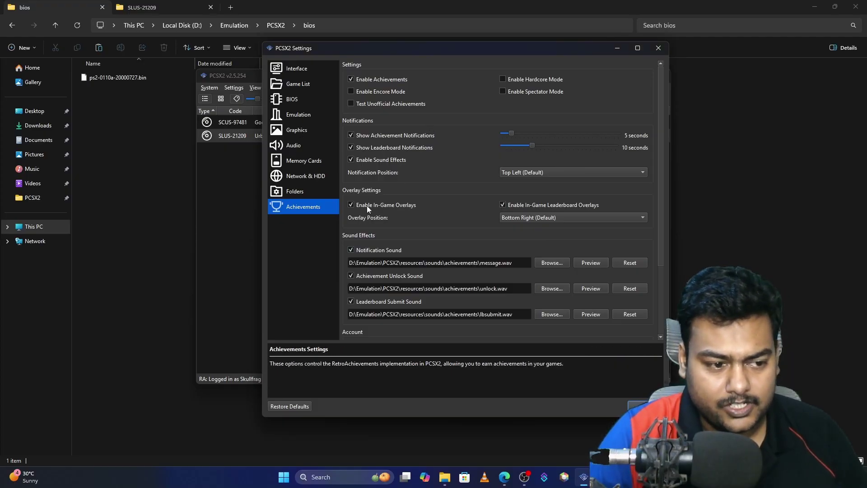
left_click(641, 406)
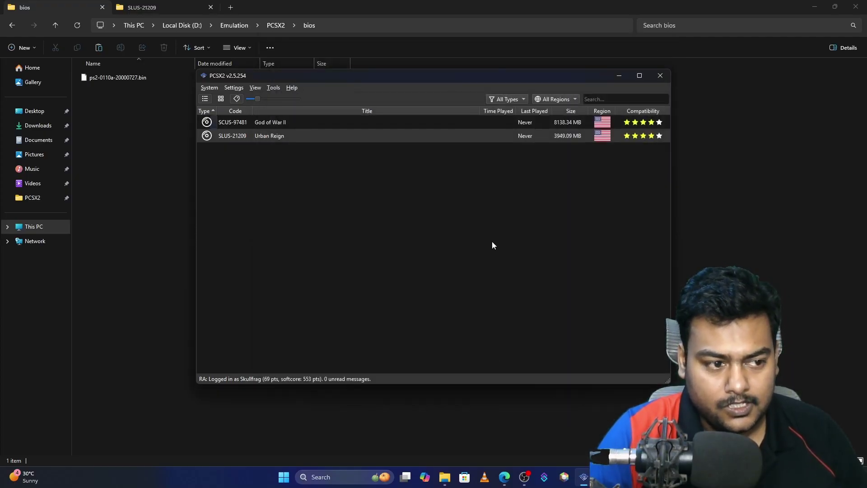
Maximize PCSX2 and show the game list as a grid of enlarged cover tiles
left_click(639, 75)
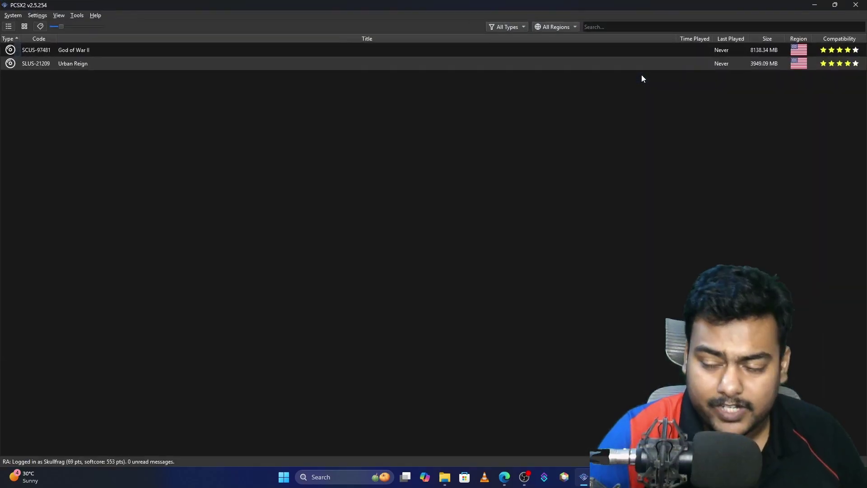
left_click(25, 27)
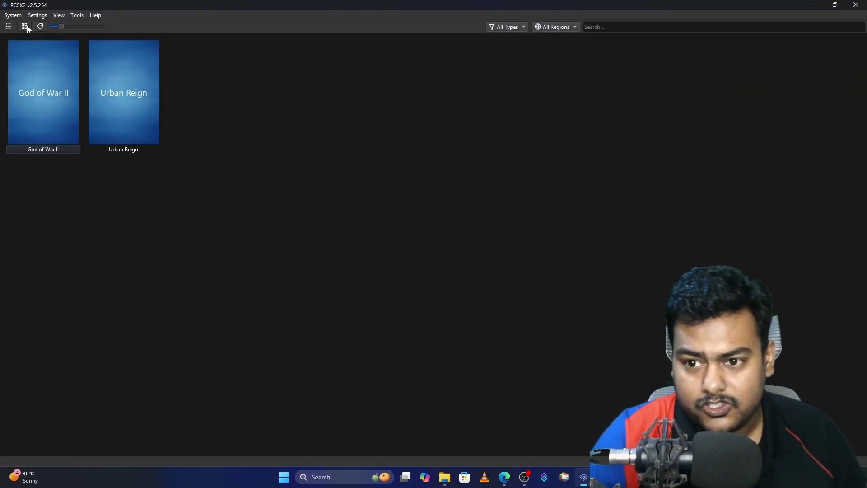
left_click_drag(63, 26, 82, 28)
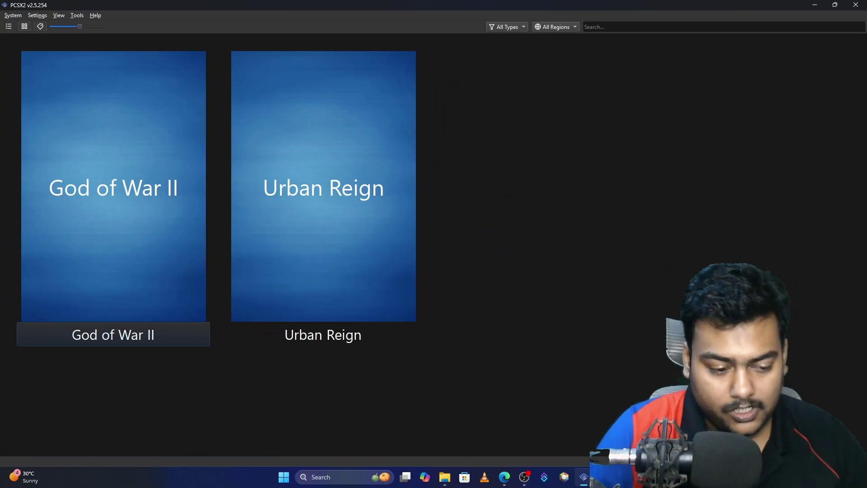
Switch to the Edge browser window
mouse_move(504, 477)
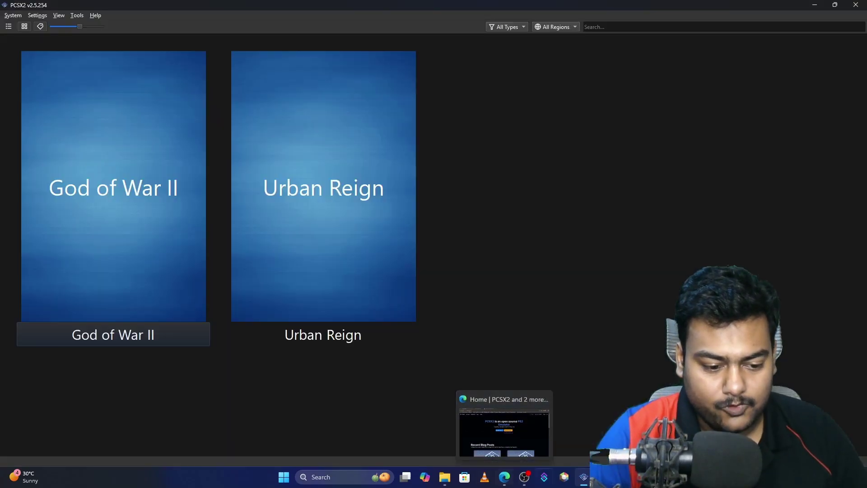
left_click(608, 416)
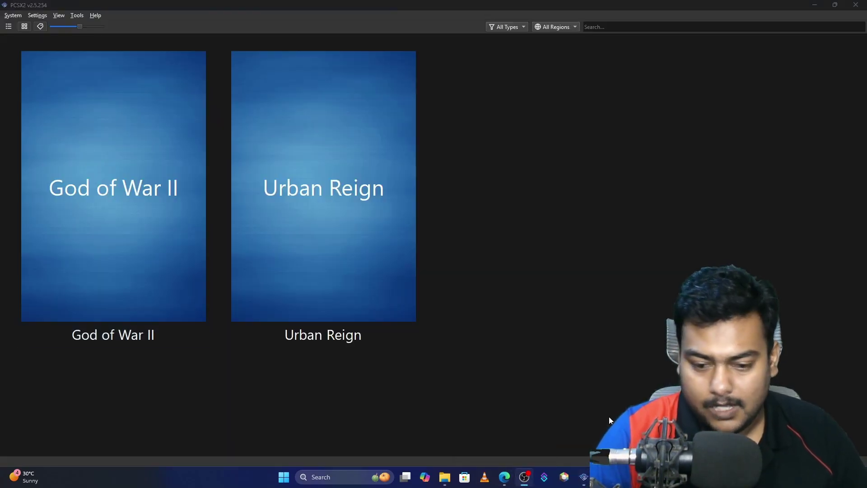
left_click(504, 476)
Go to the xlenore/ps2-covers tab and scroll its README to the PCSX2 setup section
left_click(282, 7)
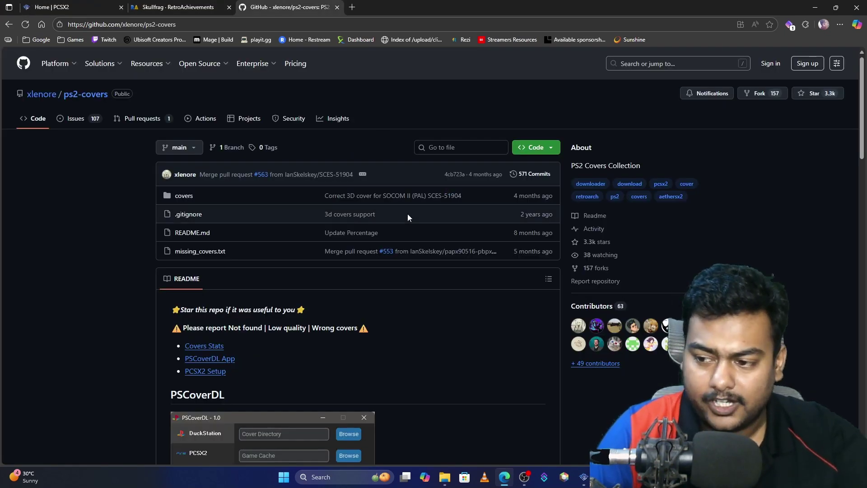
scroll(408, 214, "down", 2)
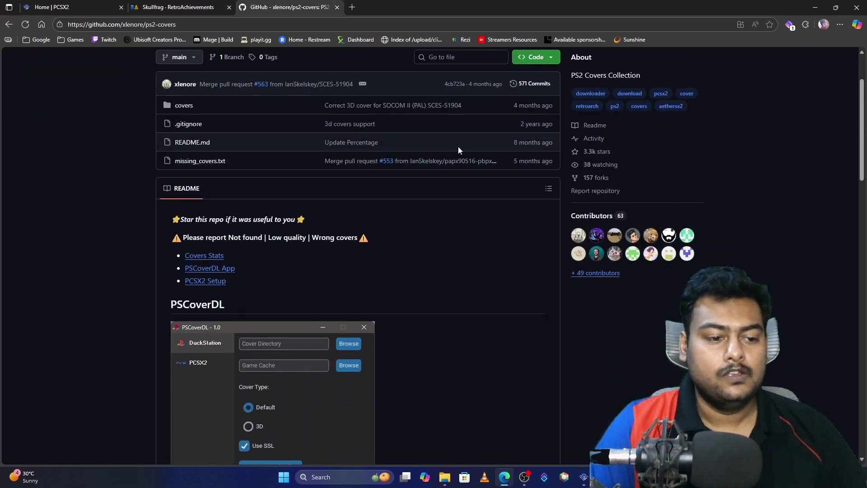
scroll(458, 147, "down", 12)
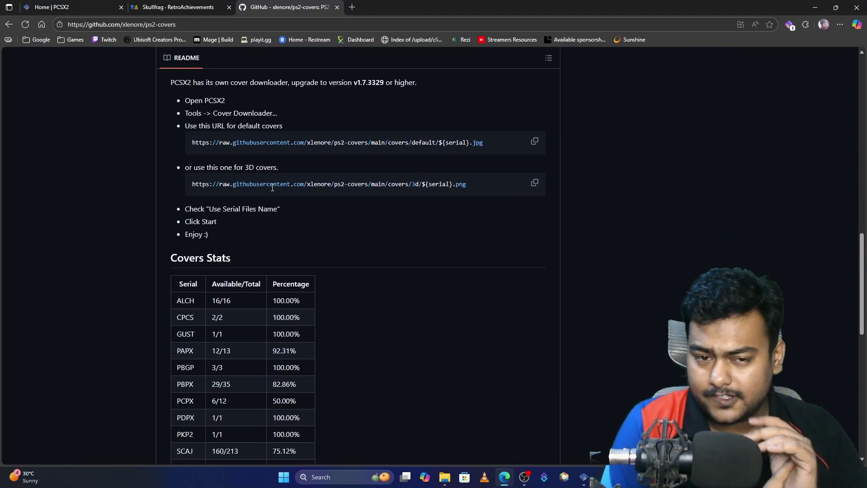
scroll(273, 187, "up", 5)
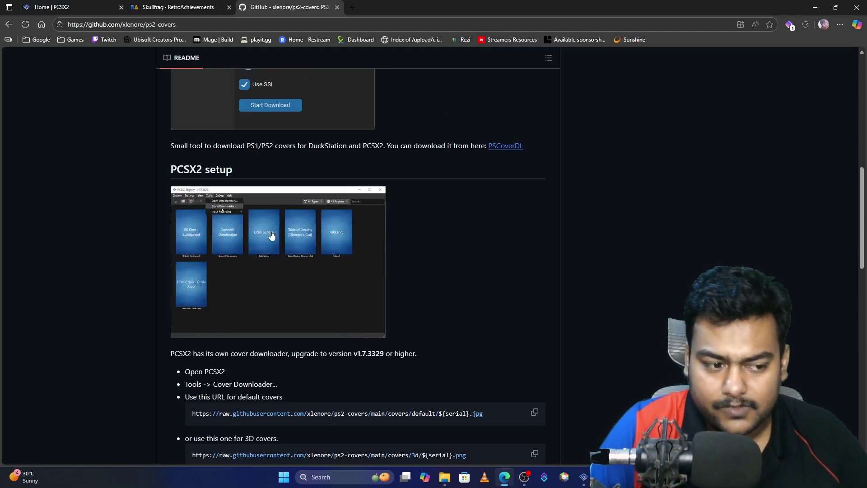
scroll(277, 250, "up", 5)
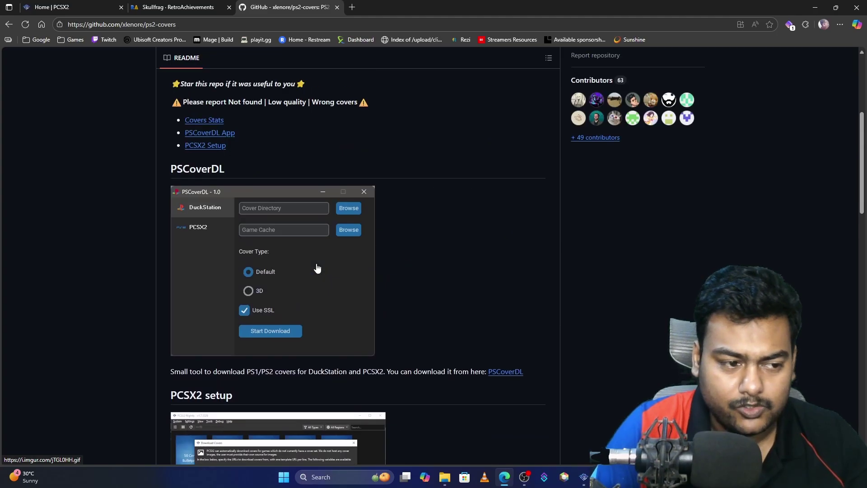
scroll(322, 270, "down", 5)
scroll(322, 269, "down", 3)
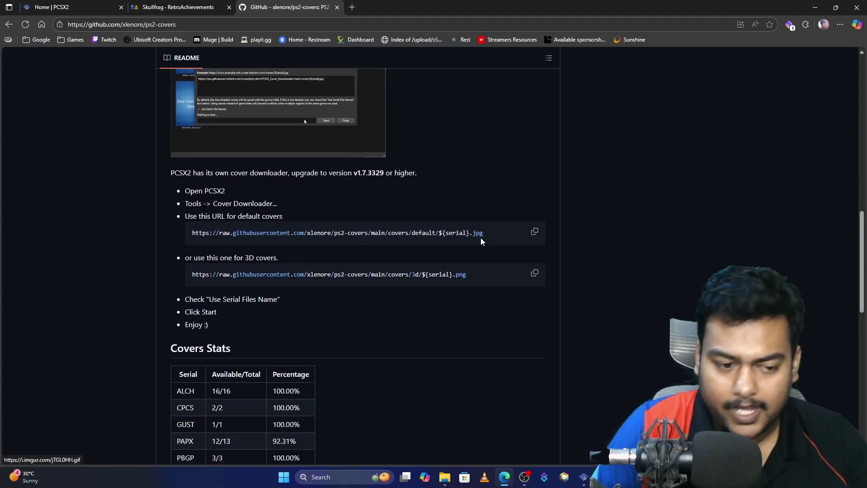
Copy the default-covers URL from the README and switch back to PCSX2
left_click(535, 233)
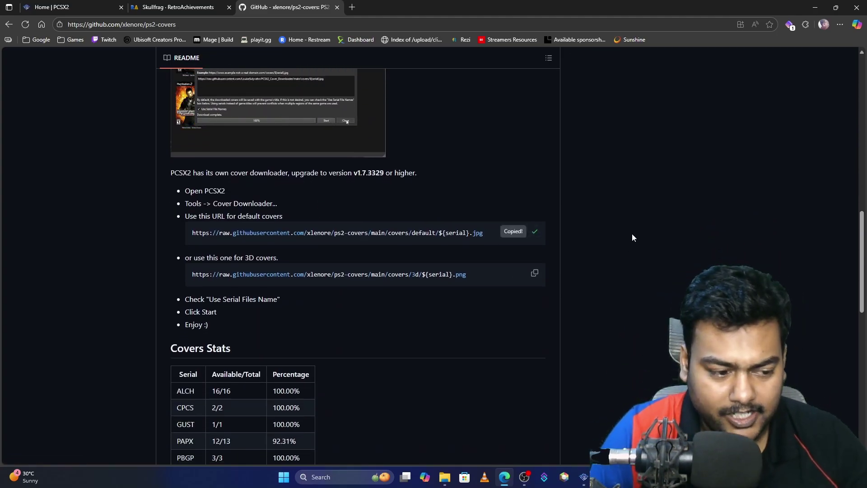
scroll(633, 237, "down", 2)
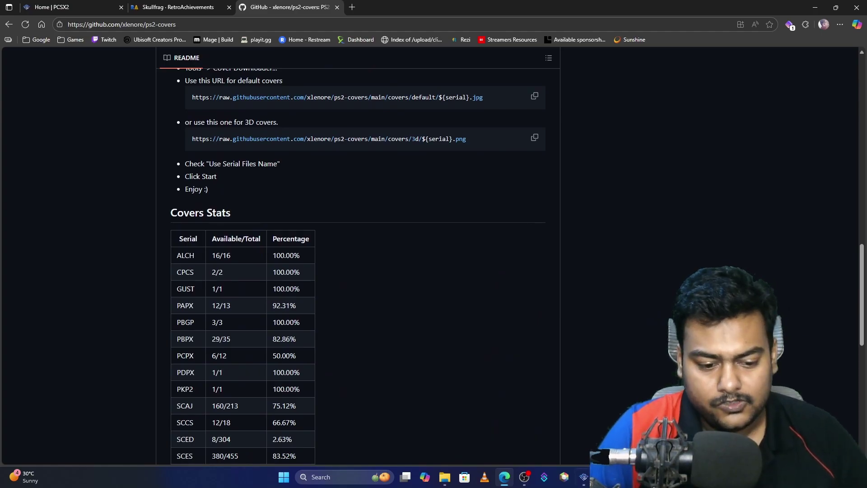
scroll(492, 193, "up", 2)
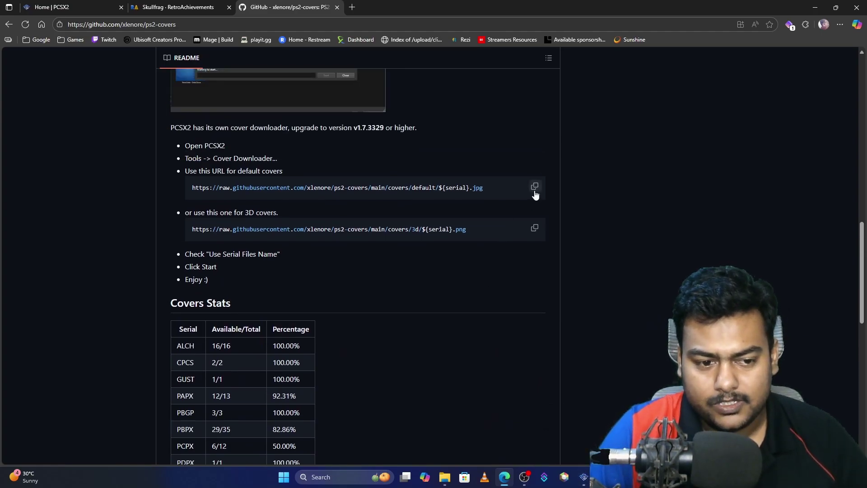
left_click(535, 194)
left_click(584, 478)
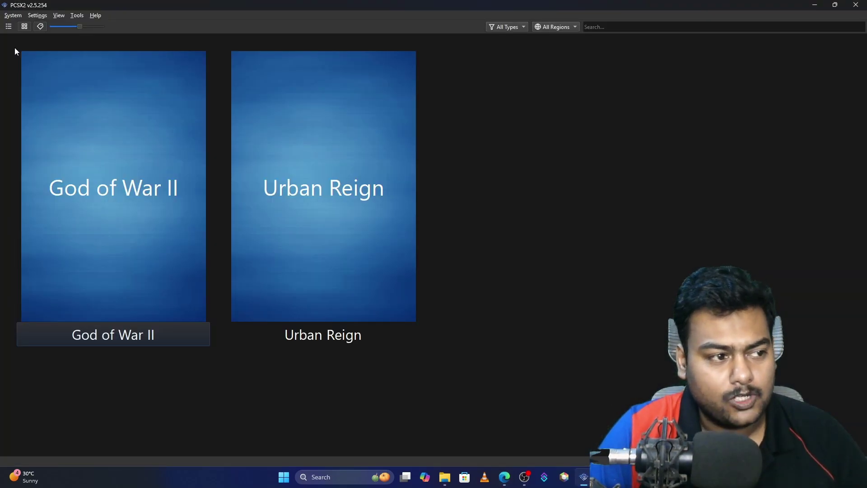
Paste the default-covers URL into Tools > Cover Downloader and download the covers
left_click(77, 15)
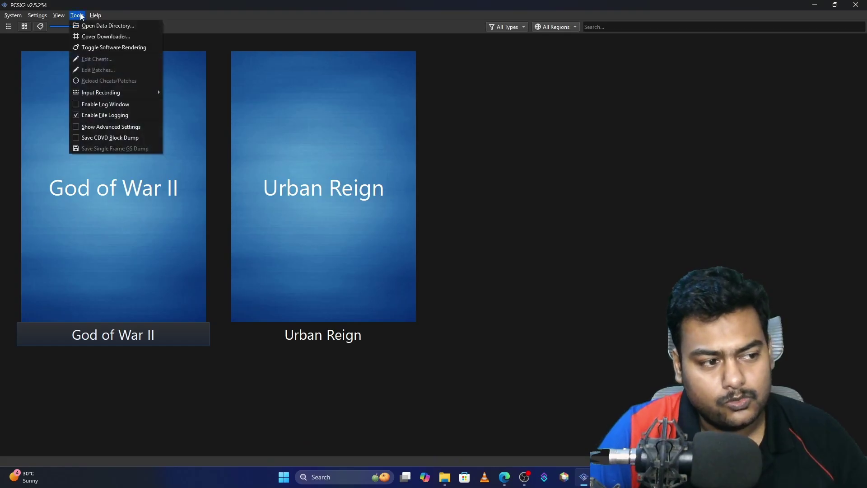
left_click(130, 40)
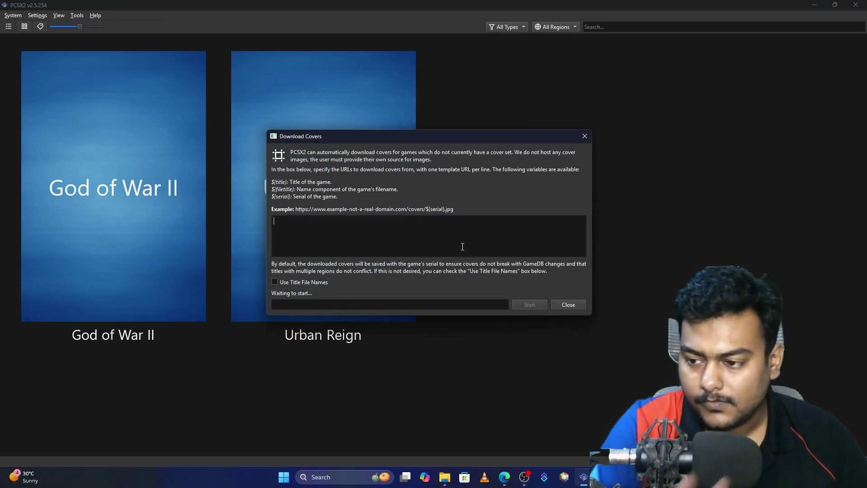
key("ctrl+v")
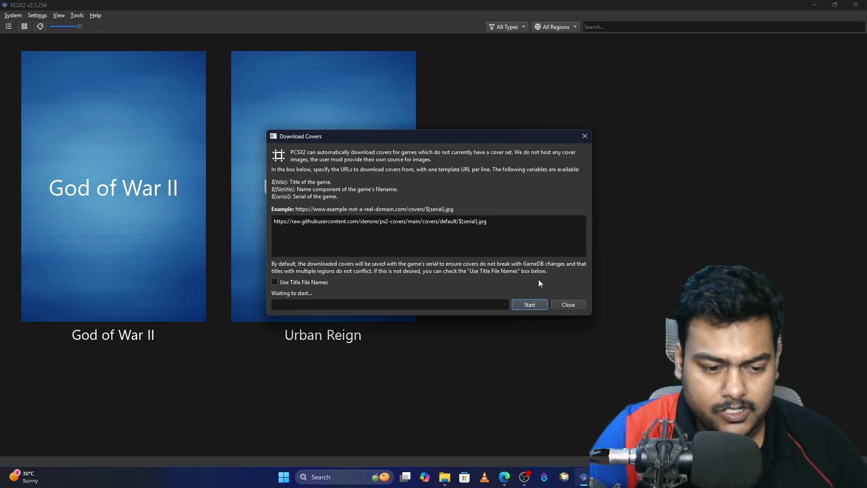
left_click(530, 304)
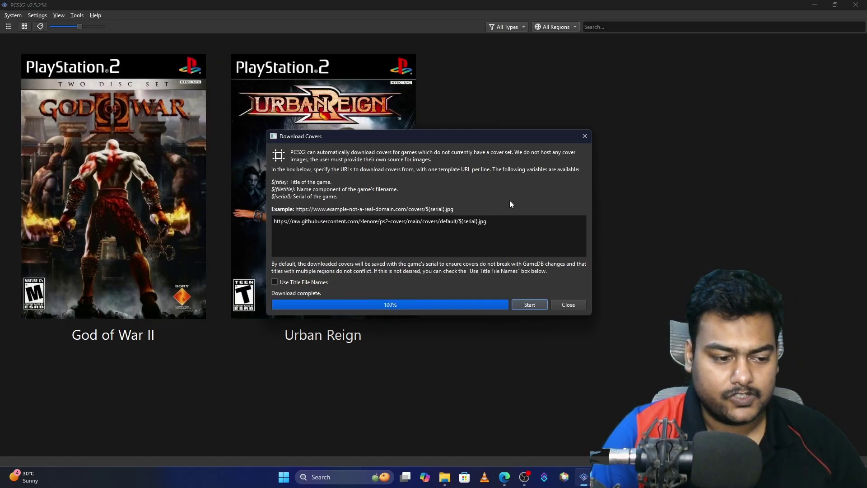
left_click(580, 305)
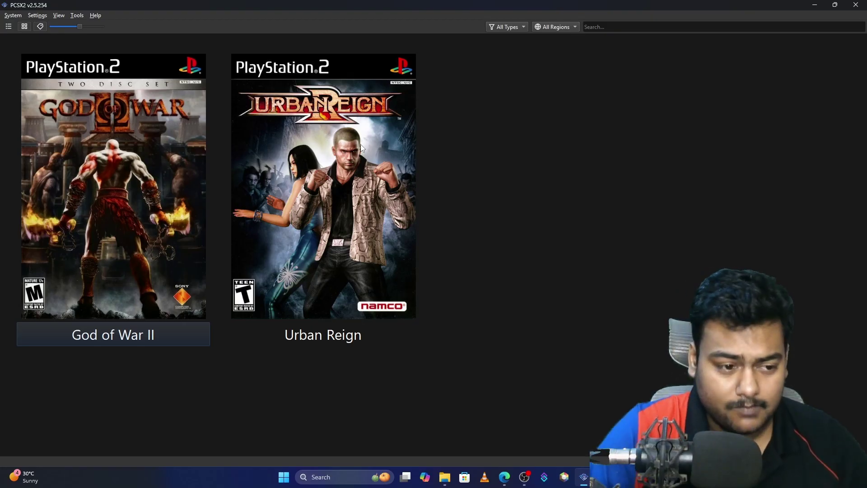
Open Urban Reign's Properties, copy serial SLUS-21209, and look the game up on the PCSX2 Wiki
right_click(359, 116)
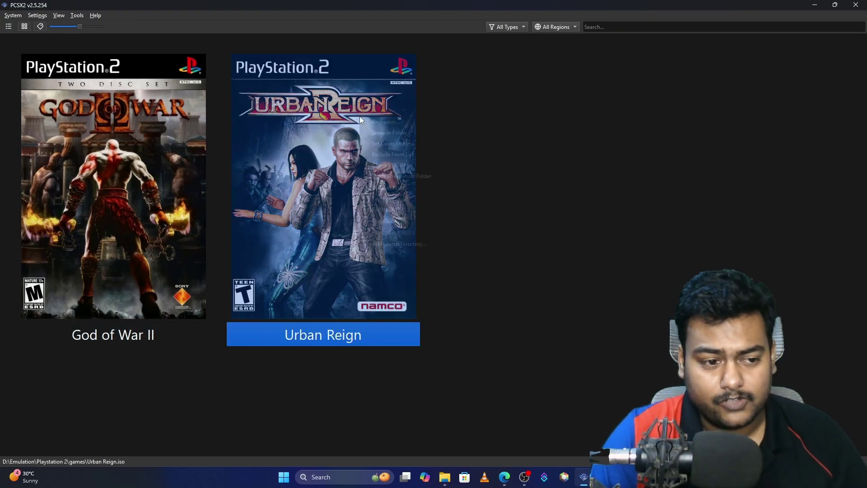
left_click(388, 121)
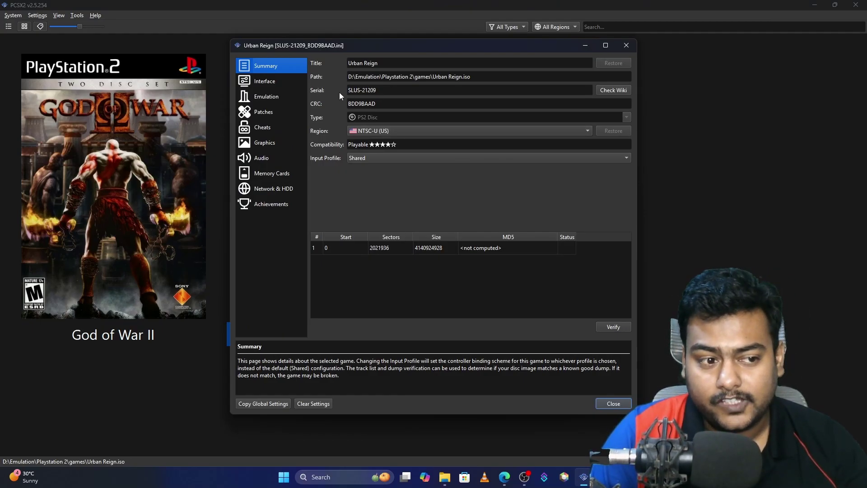
left_click(375, 90)
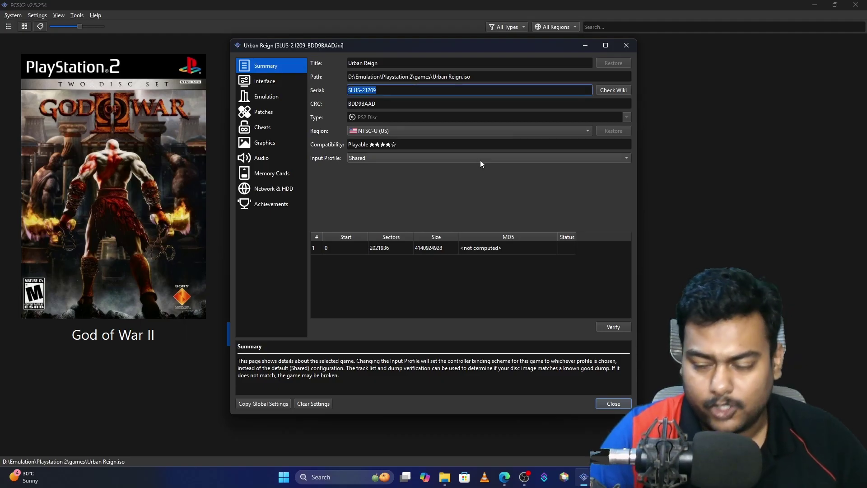
key("Tab")
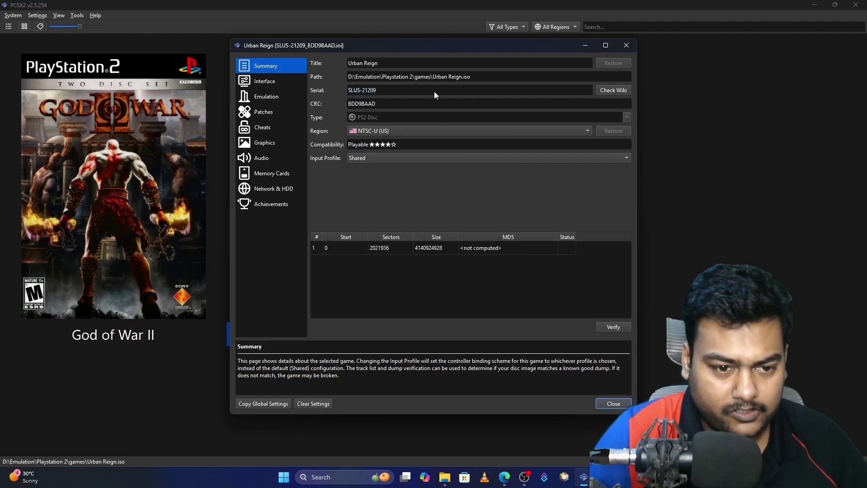
left_click(617, 91)
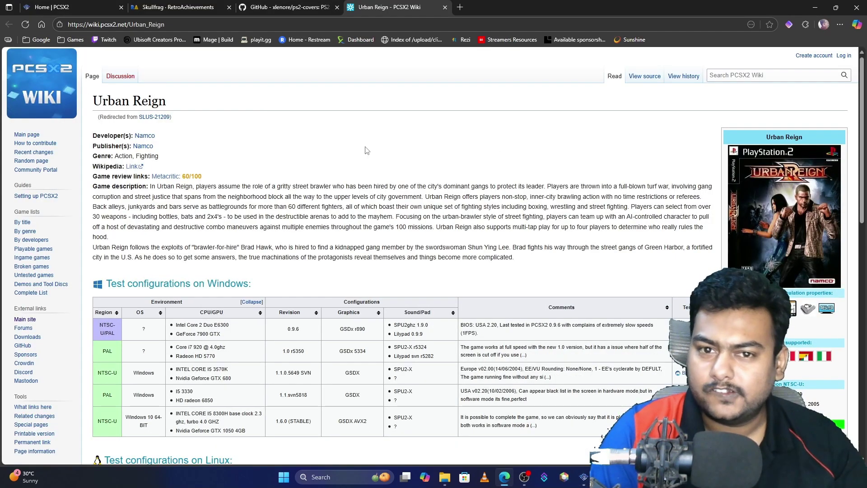
Read Urban Reign's Known Issues, noting the vertical shaking fix of 130% EE Cycle Rate
scroll(402, 161, "down", 10)
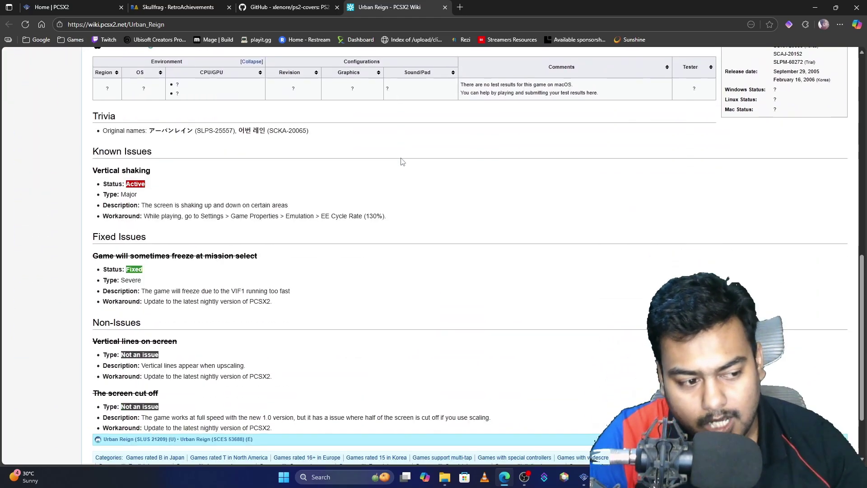
left_click_drag(156, 152, 93, 152)
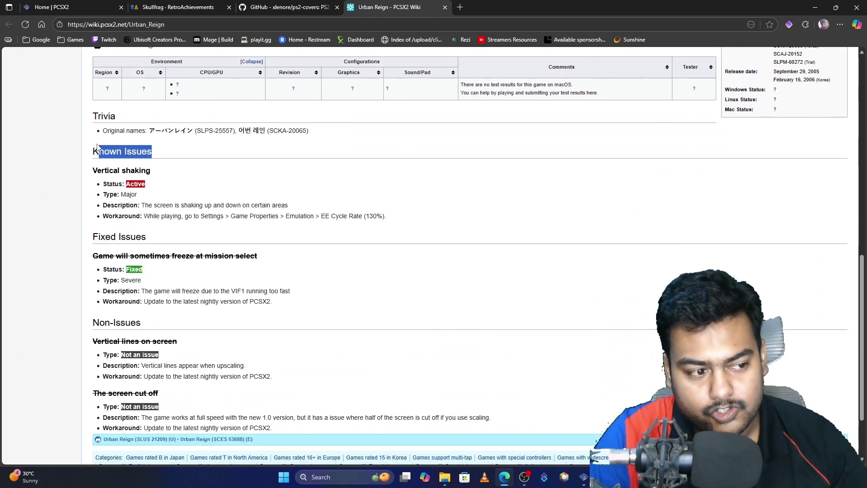
left_click(206, 173)
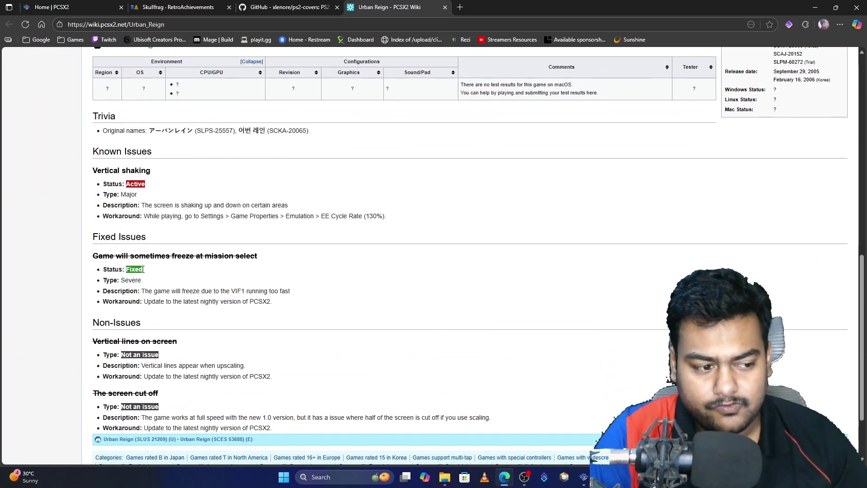
left_click_drag(142, 269, 119, 270)
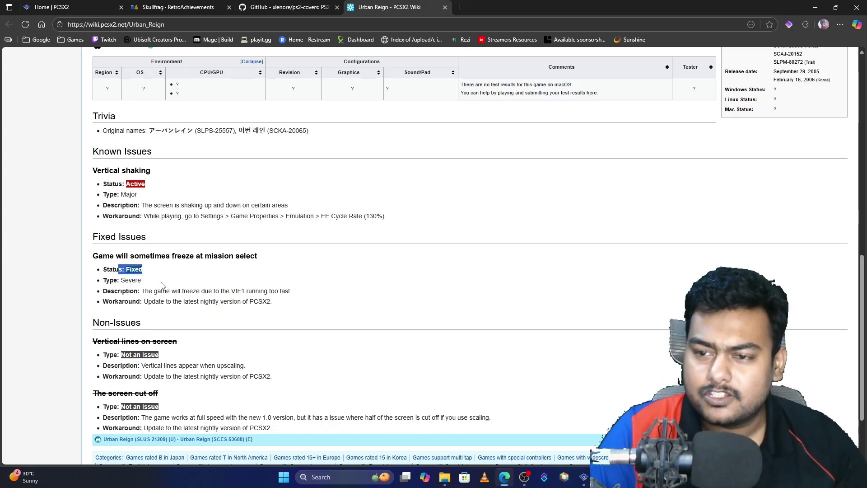
scroll(162, 285, "down", 2)
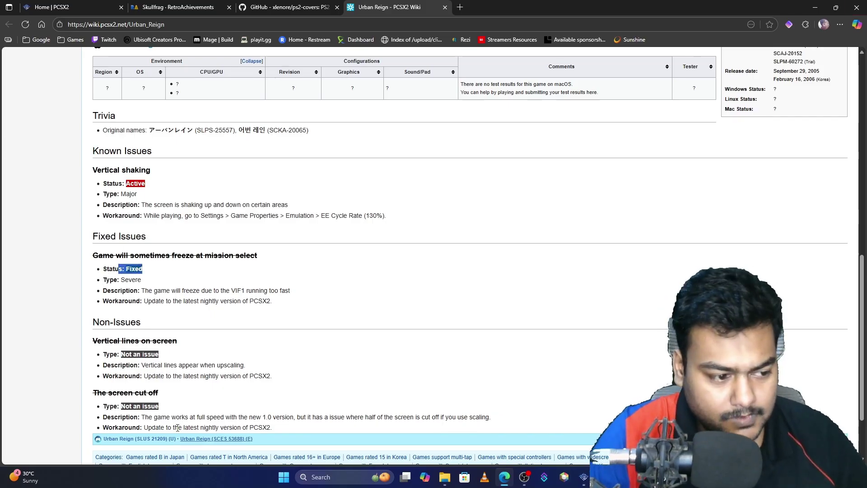
left_click_drag(145, 240, 104, 48)
left_click(201, 252)
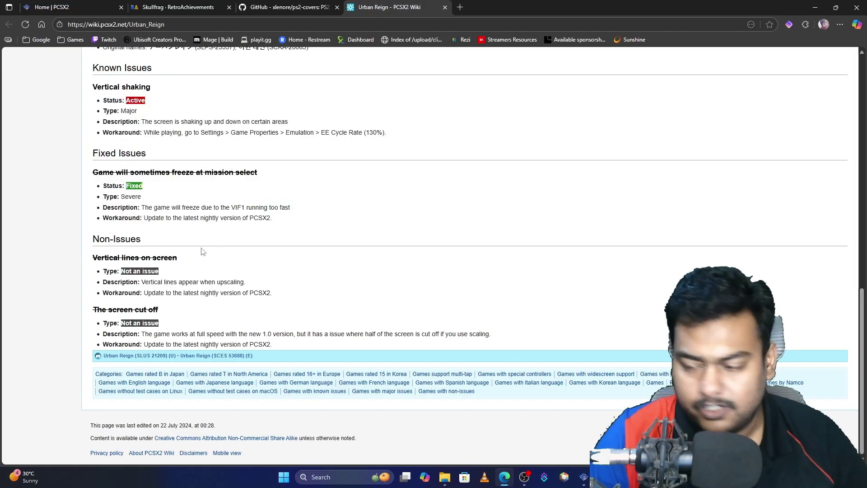
scroll(350, 206, "up", 3)
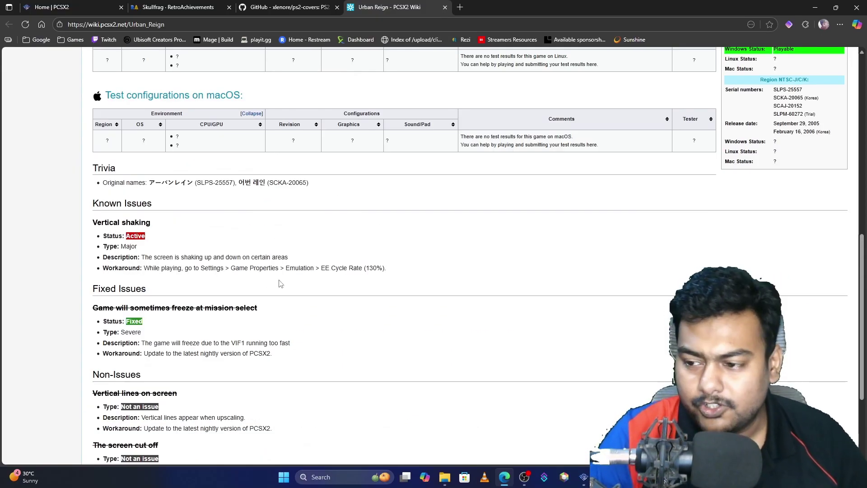
left_click_drag(143, 267, 392, 271)
left_click(202, 269)
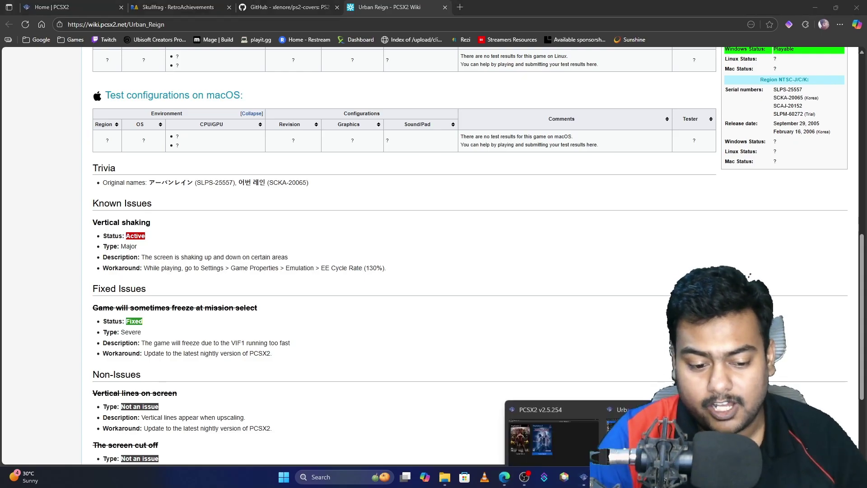
Set Urban Reign's Emulation EE Cycle Rate to 130% (Overclock) and close the wiki tab
left_click(583, 477)
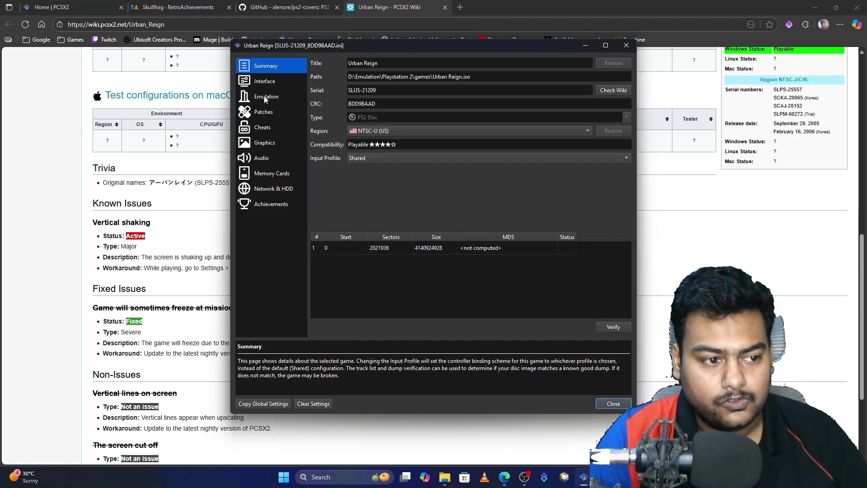
left_click_drag(398, 50, 433, 58)
left_click(310, 107)
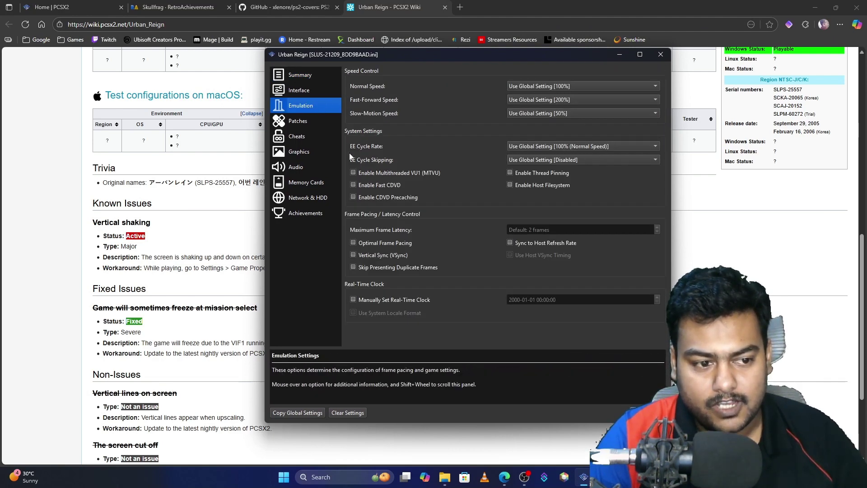
left_click(559, 147)
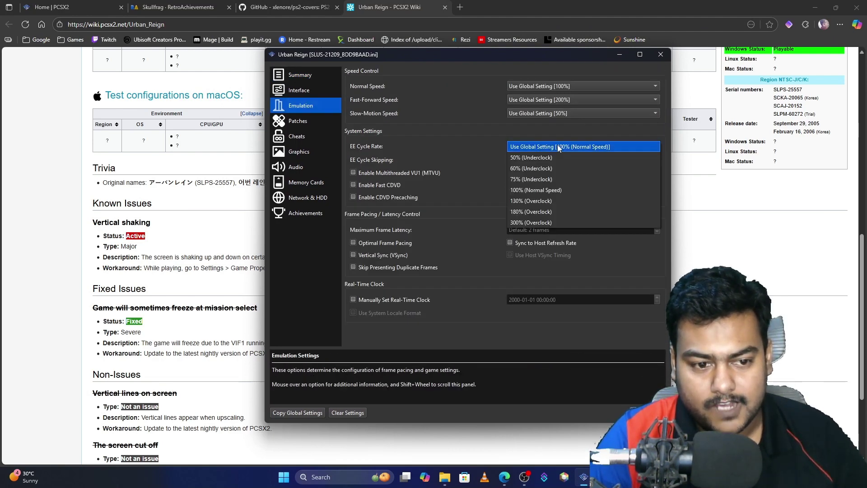
left_click(546, 202)
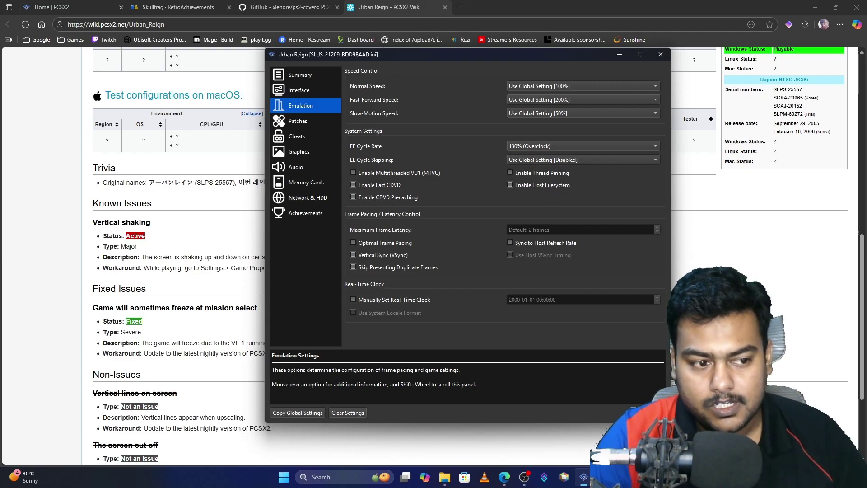
mouse_move(393, 185)
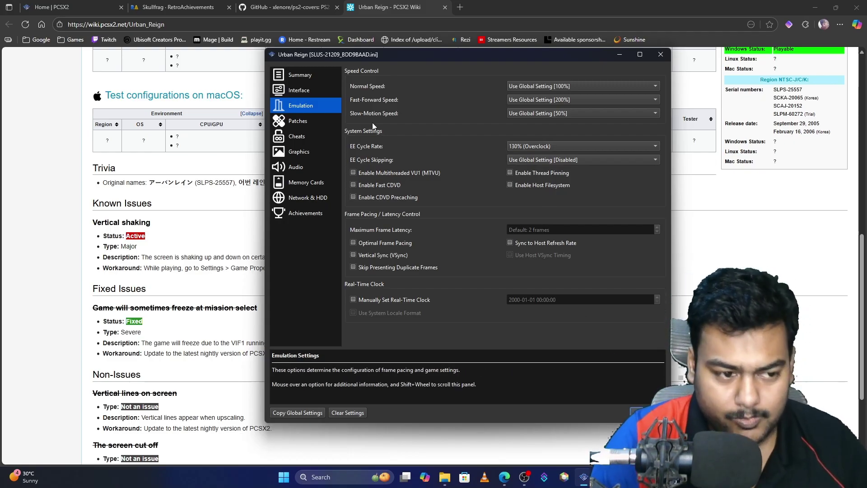
left_click(444, 8)
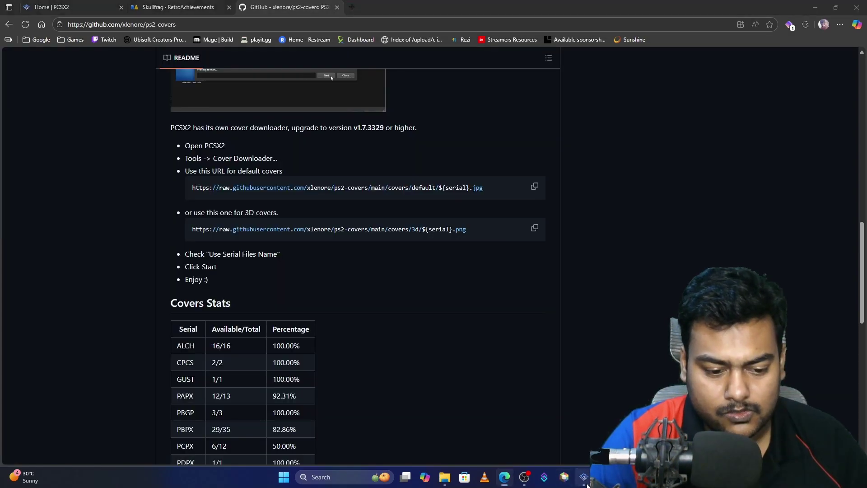
Show the Patches page in Urban Reign's properties to find Force Progressive Scan
mouse_move(583, 477)
left_click(549, 436)
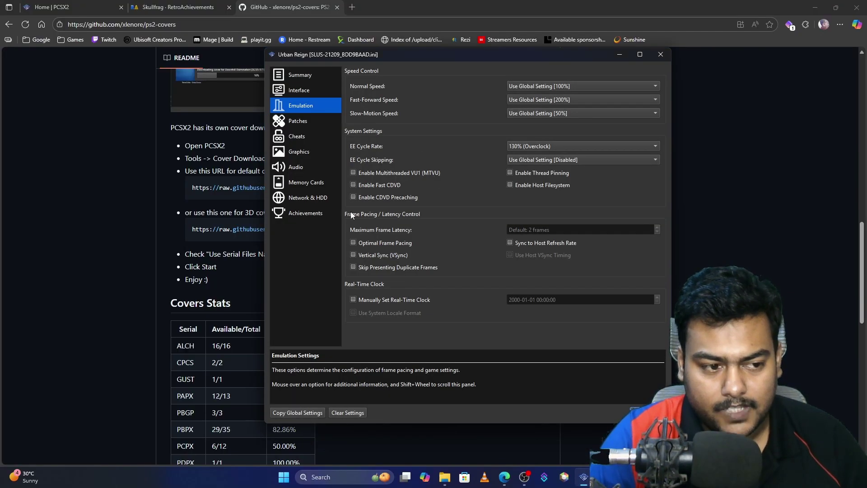
left_click(302, 122)
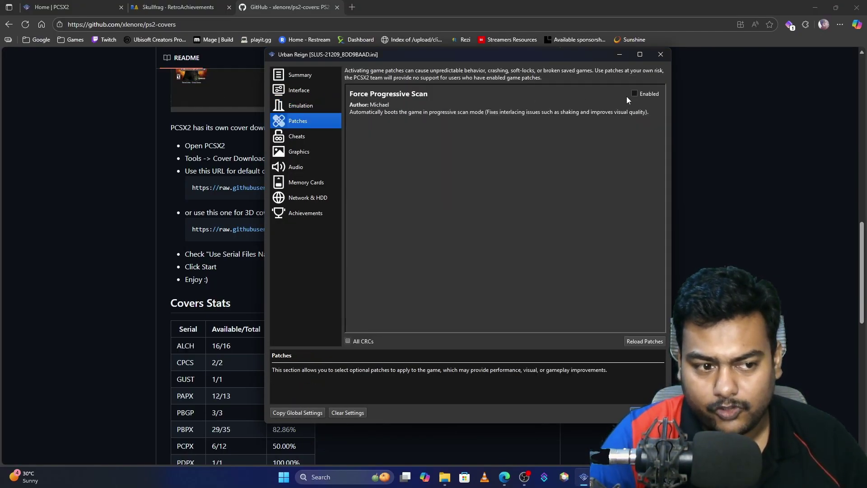